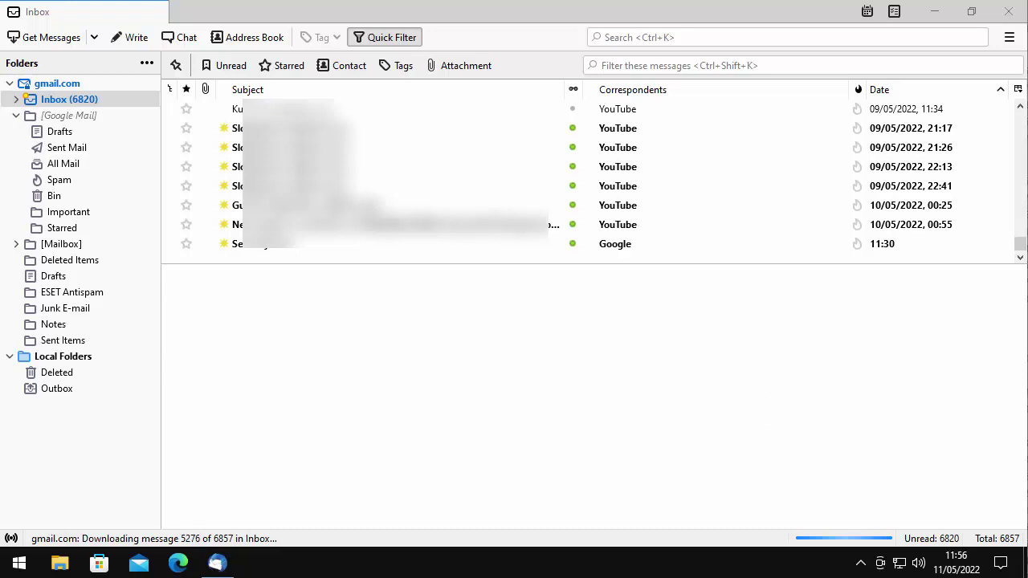
# Step: Check the Thunderbird version information from the Help menu, then close it
pyautogui.click(1009, 40)
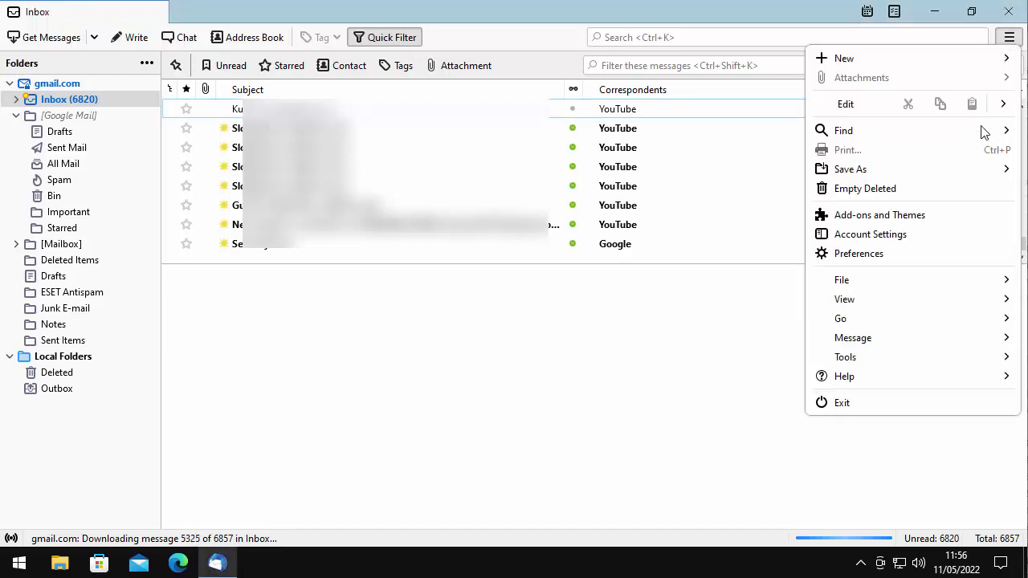
pyautogui.click(863, 378)
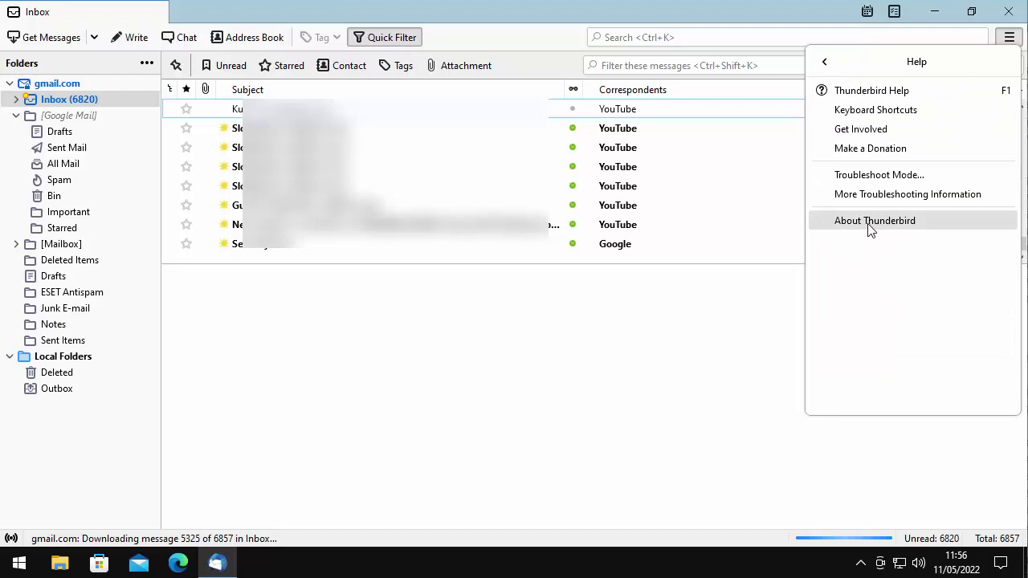
pyautogui.click(948, 224)
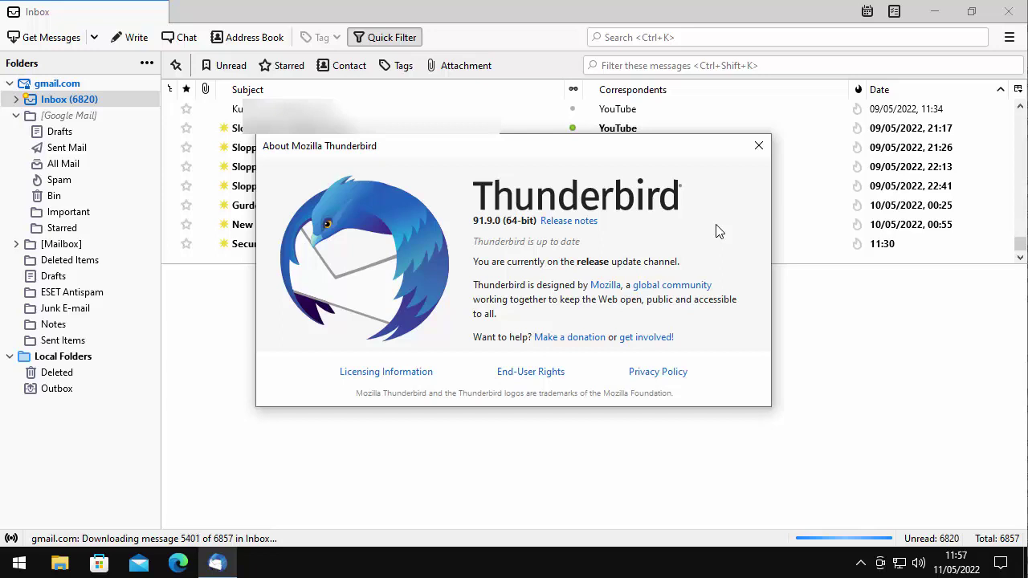
pyautogui.click(758, 146)
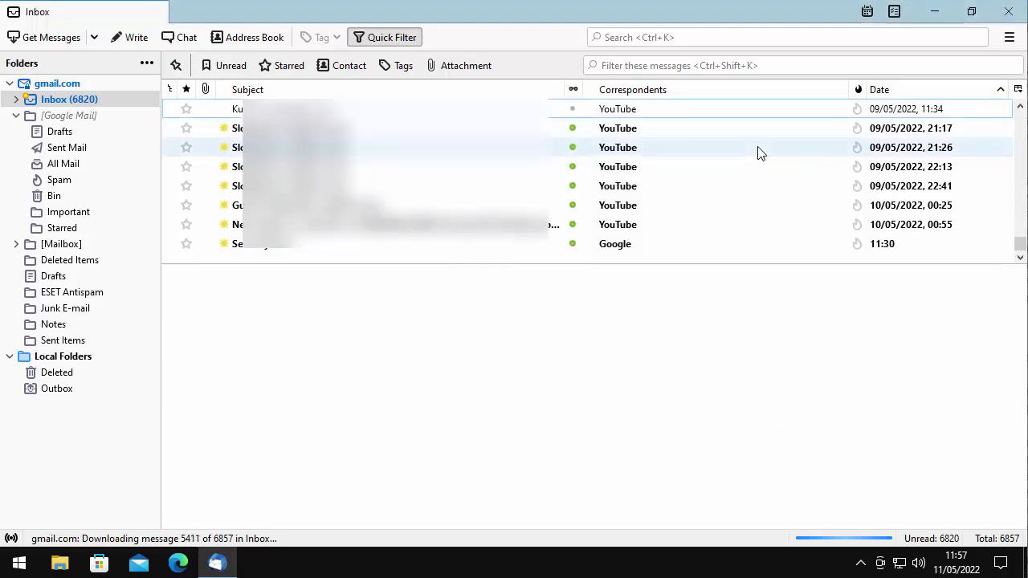
# Step: In the Add-ons and Themes manager, search the add-ons site for 'monsterail'
pyautogui.click(1009, 40)
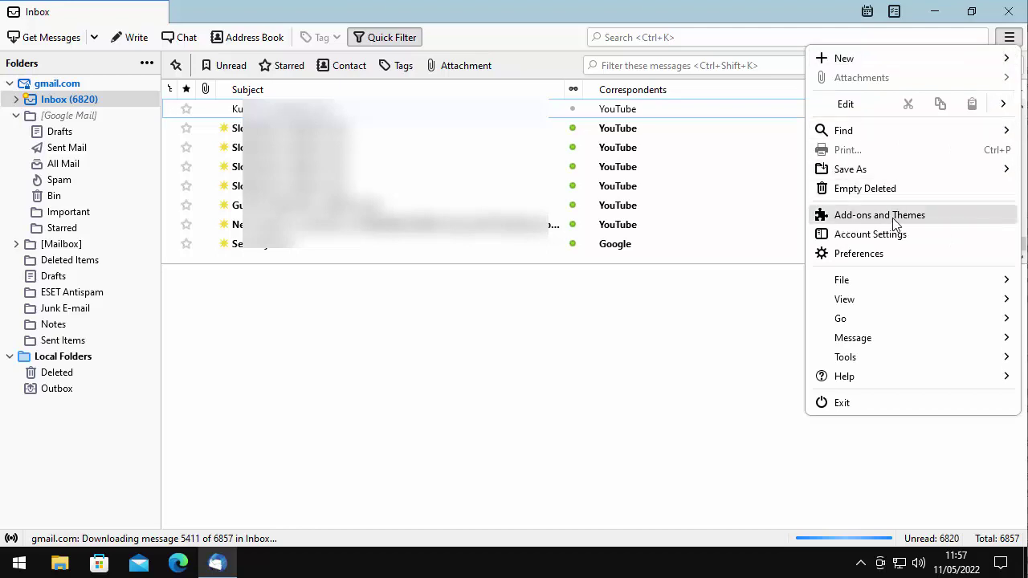
pyautogui.click(943, 221)
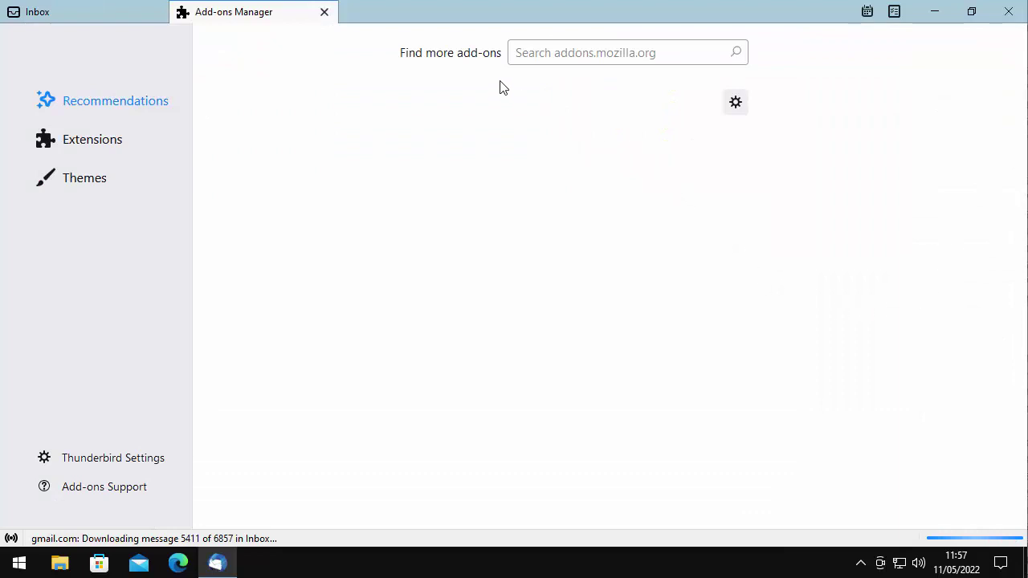
pyautogui.click(541, 53)
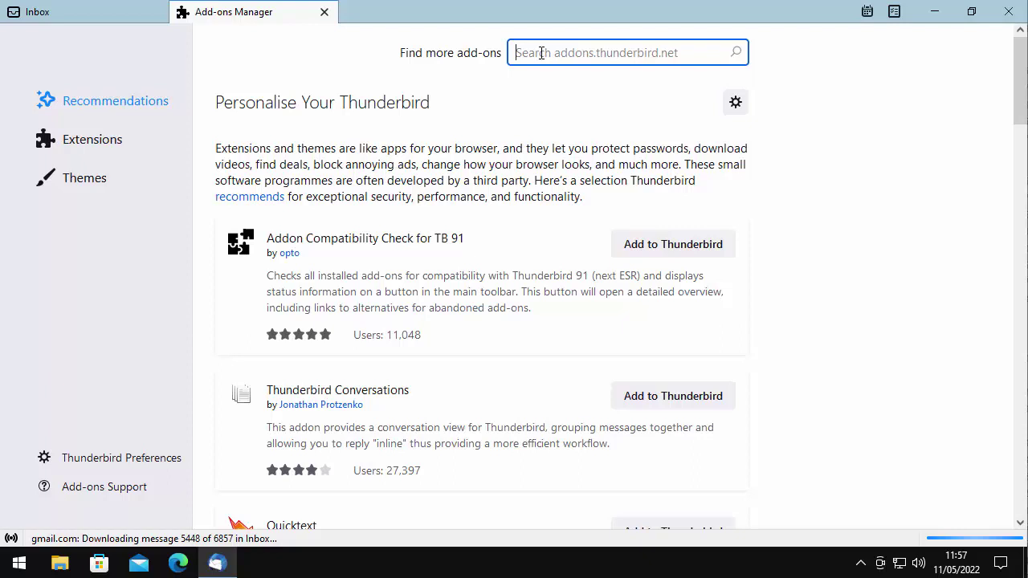
pyautogui.write('monster')
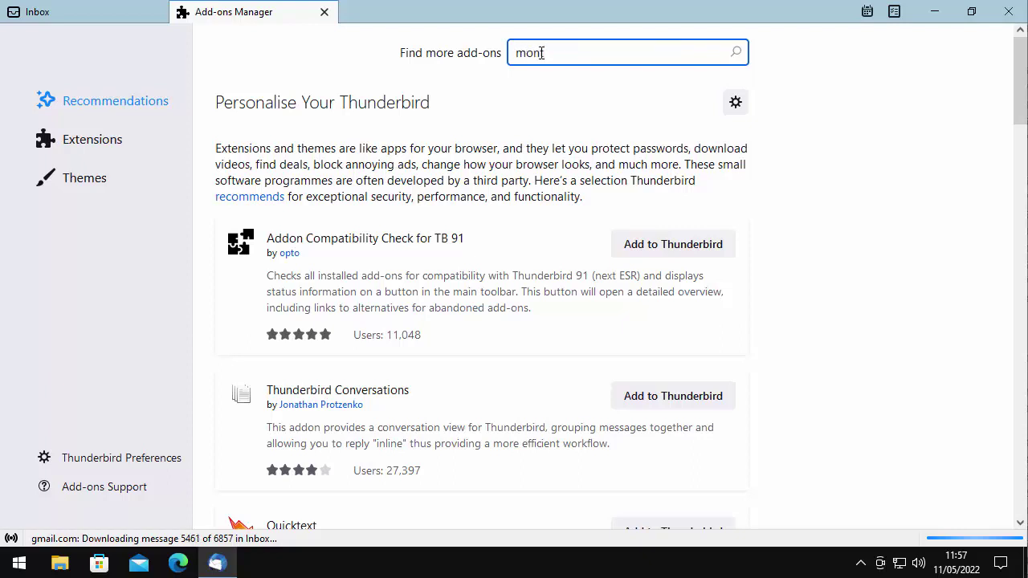
pyautogui.write('ail')
pyautogui.click(734, 55)
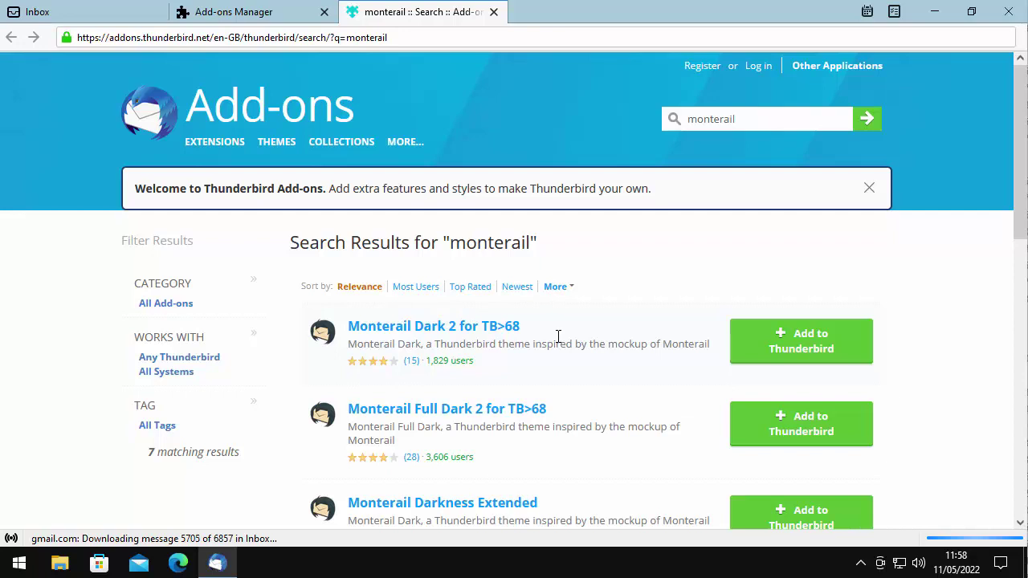
# Step: Add Monterail Dark 2 for TB>68 to Thunderbird from the search results
pyautogui.click(817, 347)
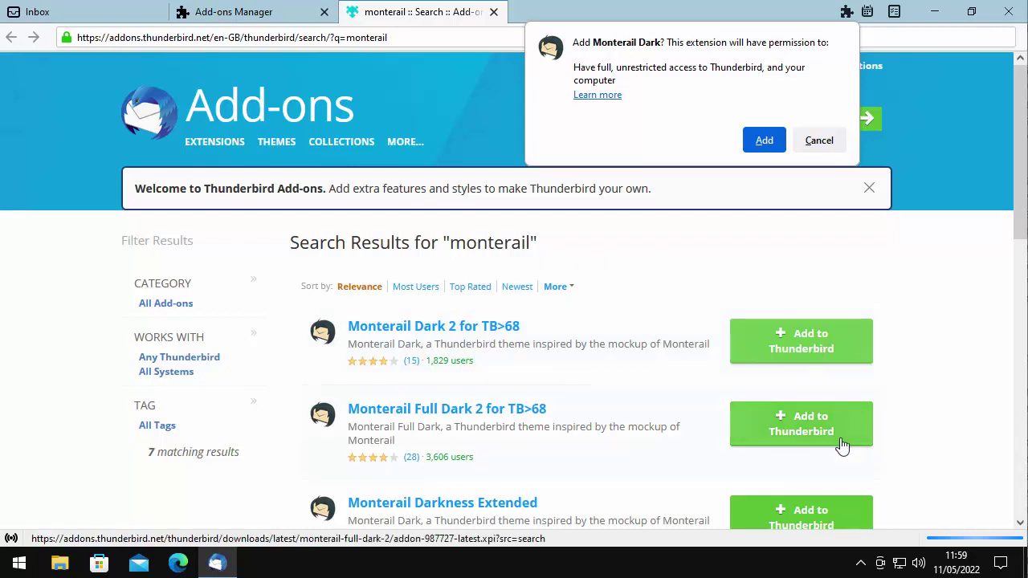
# Step: Open the permission help article, approve adding Monterail Dark, and dismiss the confirmation
pyautogui.click(595, 96)
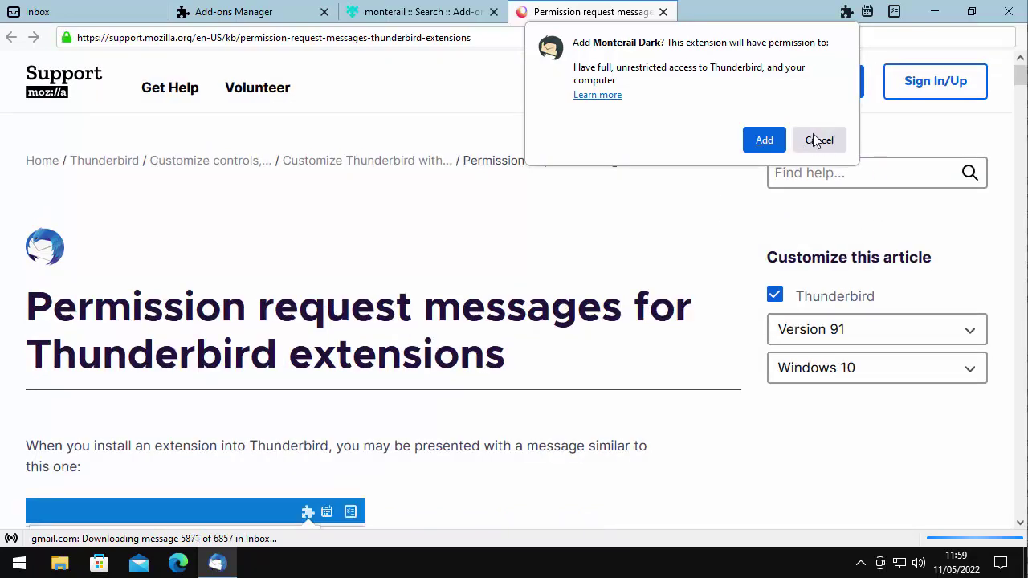
pyautogui.click(763, 141)
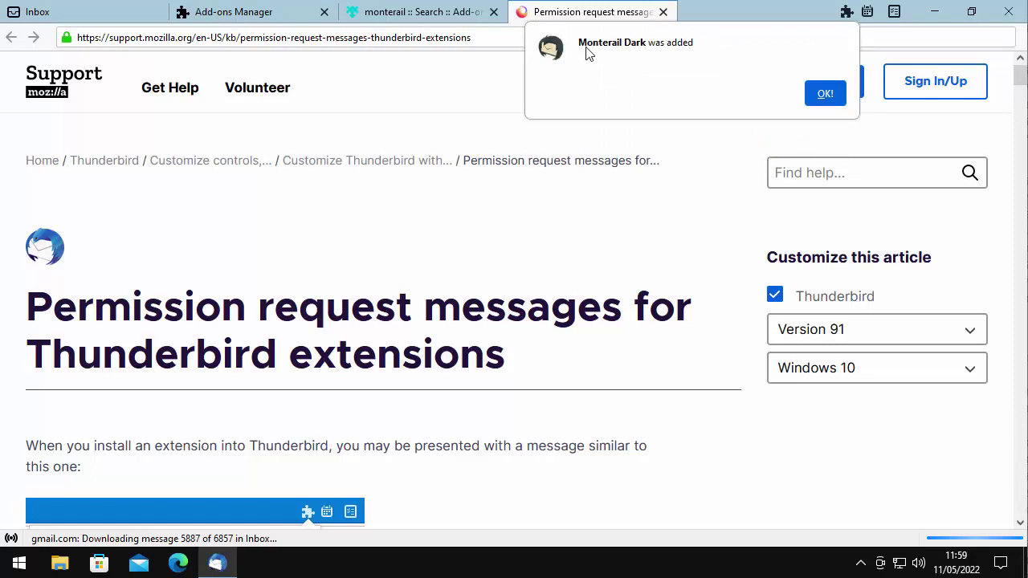
pyautogui.click(823, 96)
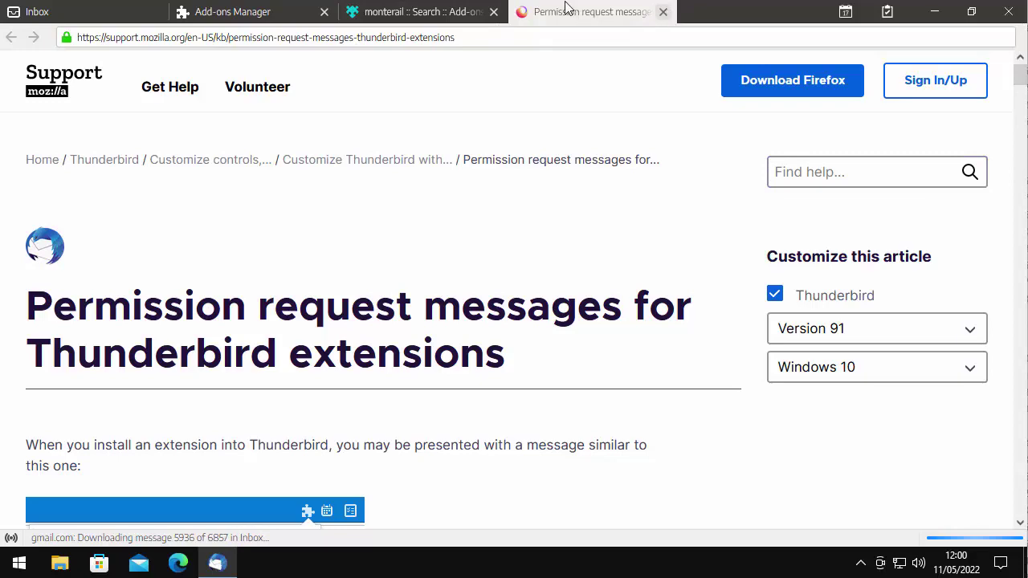
# Step: Close the help, search and Add-ons tabs; open 'Google Mail is different' in a tab
pyautogui.click(662, 12)
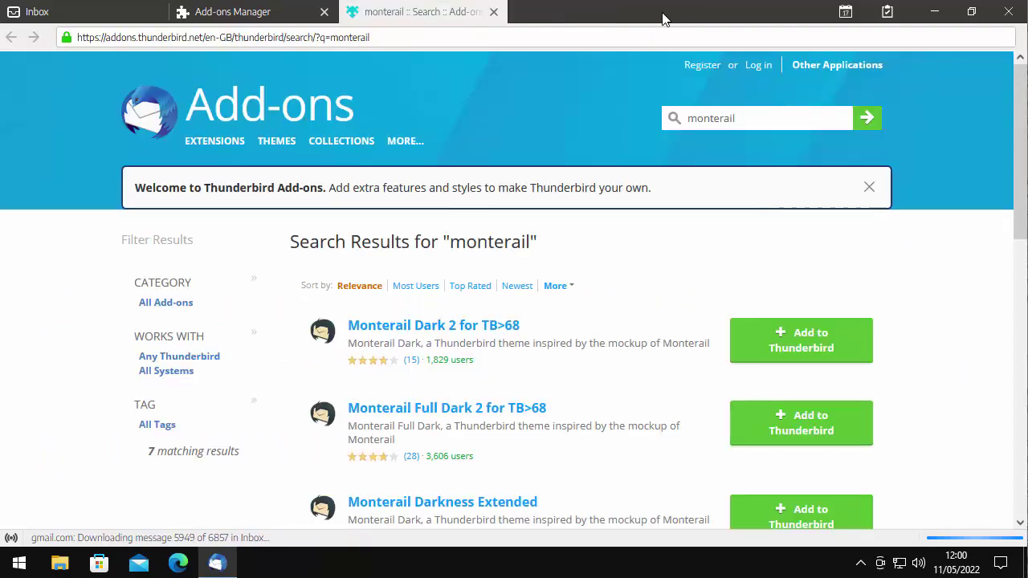
pyautogui.click(494, 12)
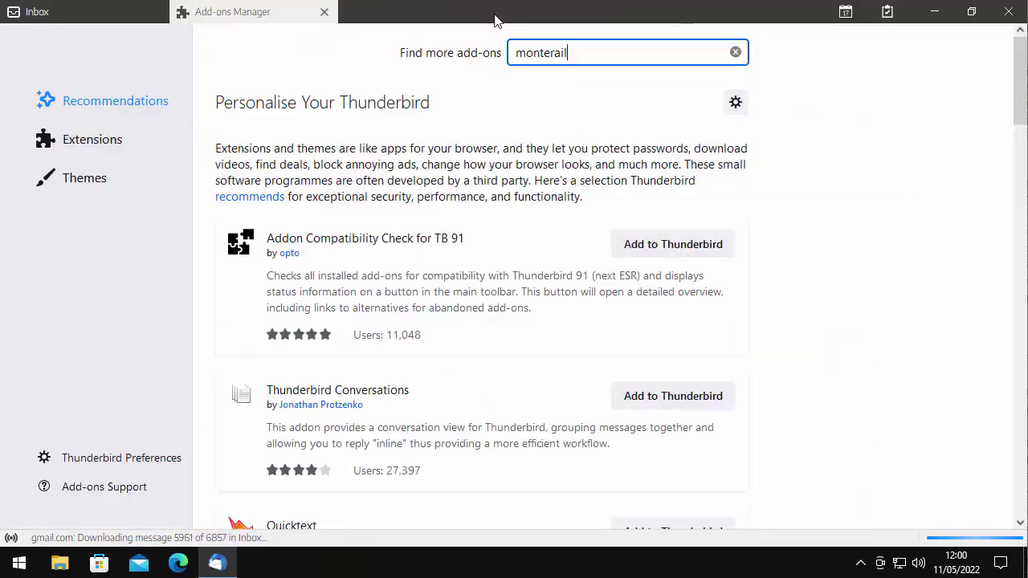
pyautogui.click(324, 12)
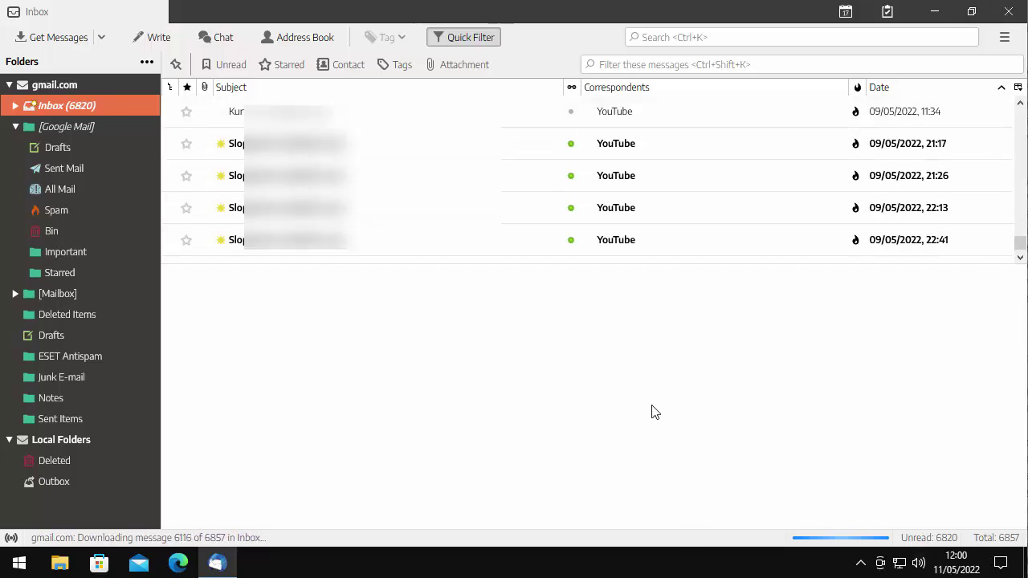
pyautogui.doubleClick(663, 212)
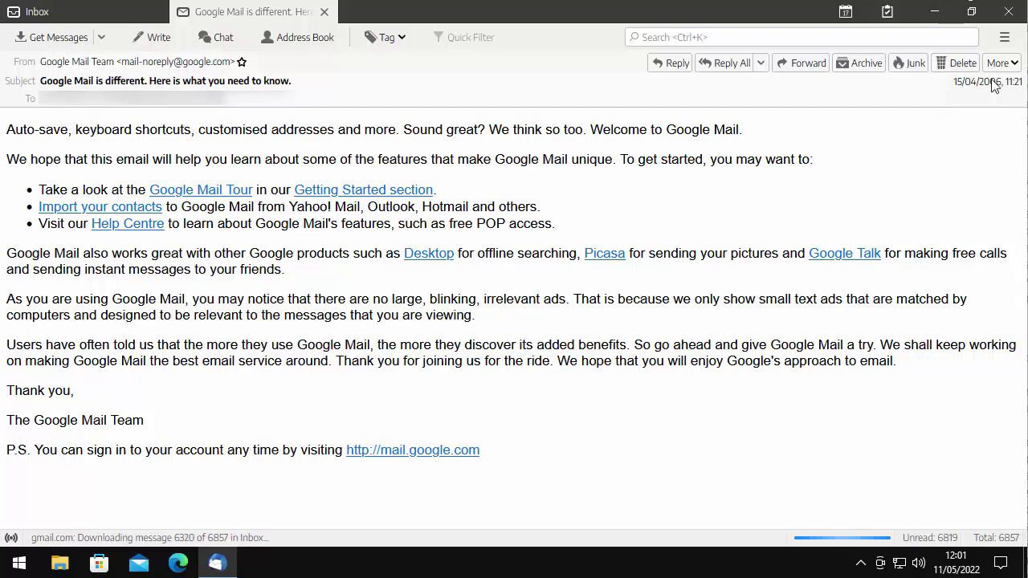
# Step: Disable and remove the Monterail Dark theme in the Add-ons Manager's extensions list
pyautogui.click(324, 12)
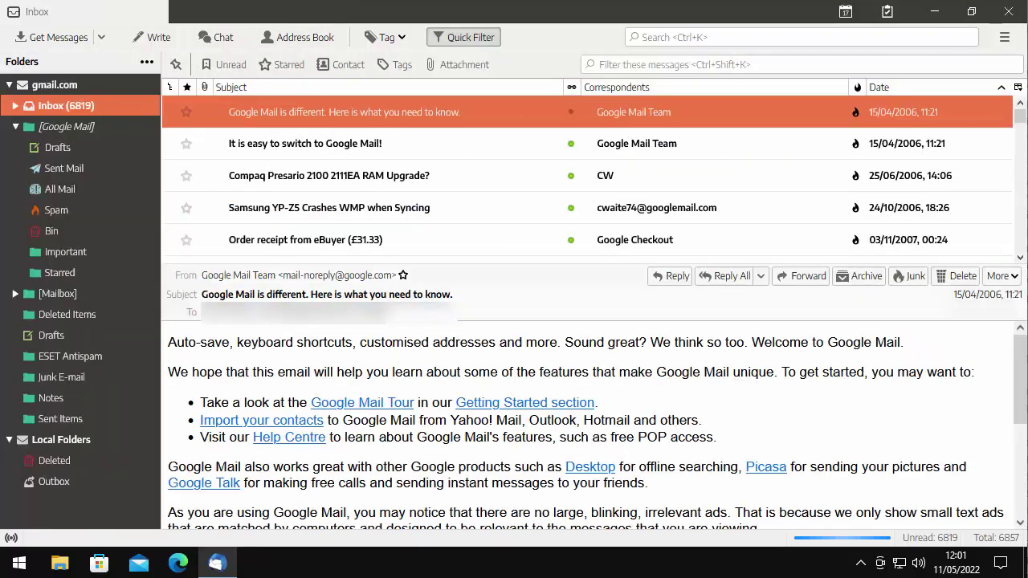
pyautogui.click(1005, 38)
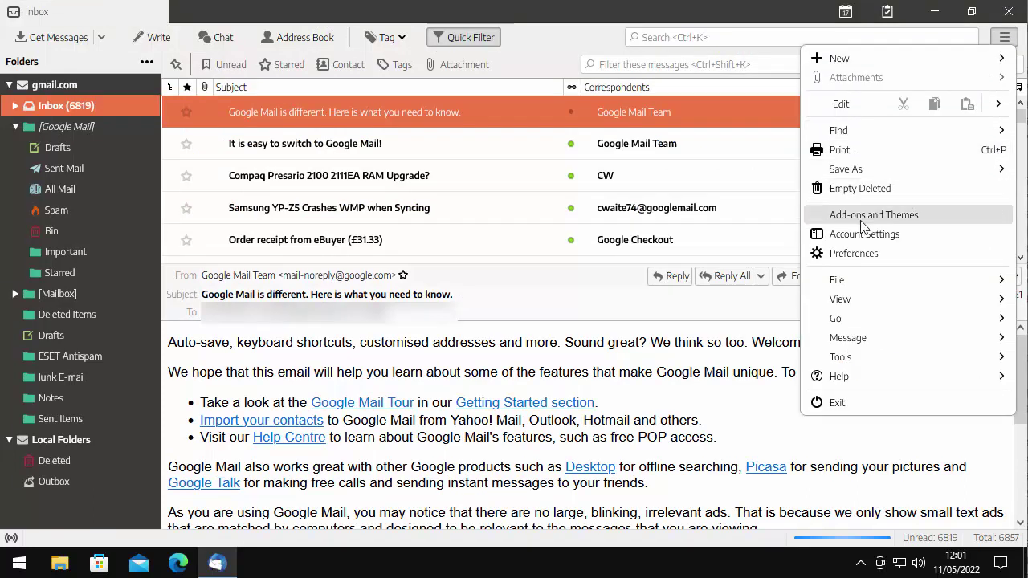
pyautogui.click(906, 226)
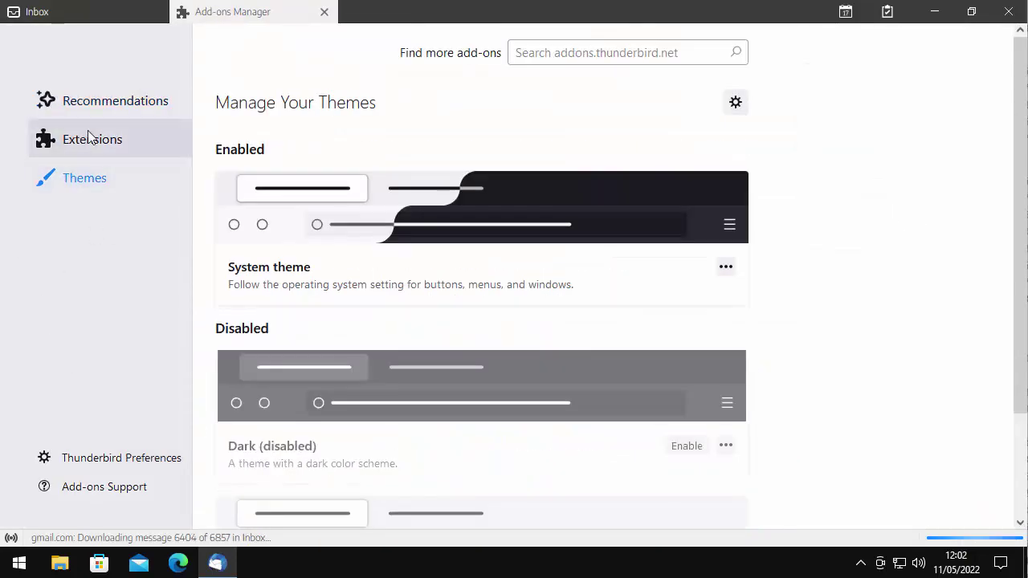
pyautogui.click(118, 140)
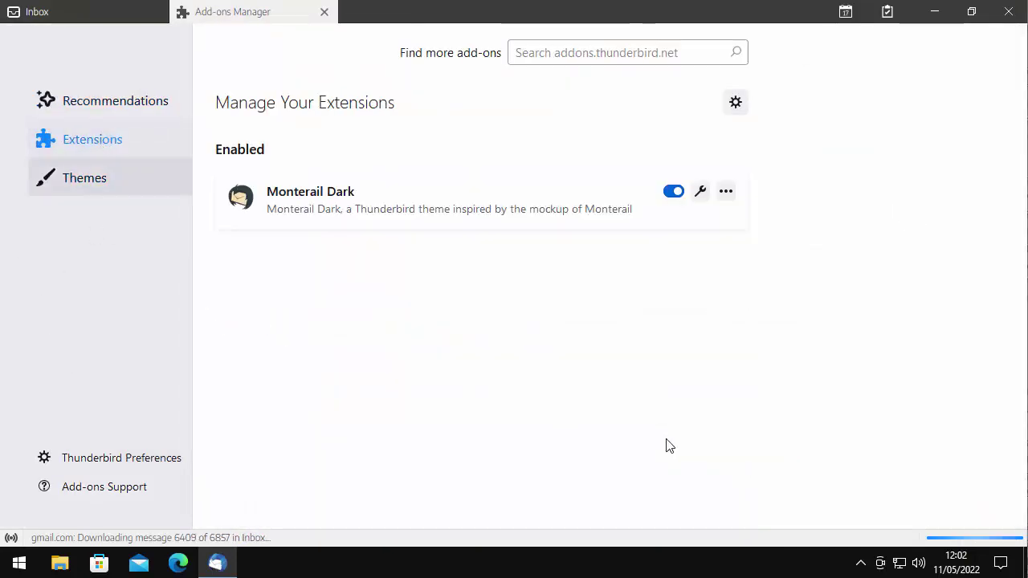
pyautogui.click(671, 193)
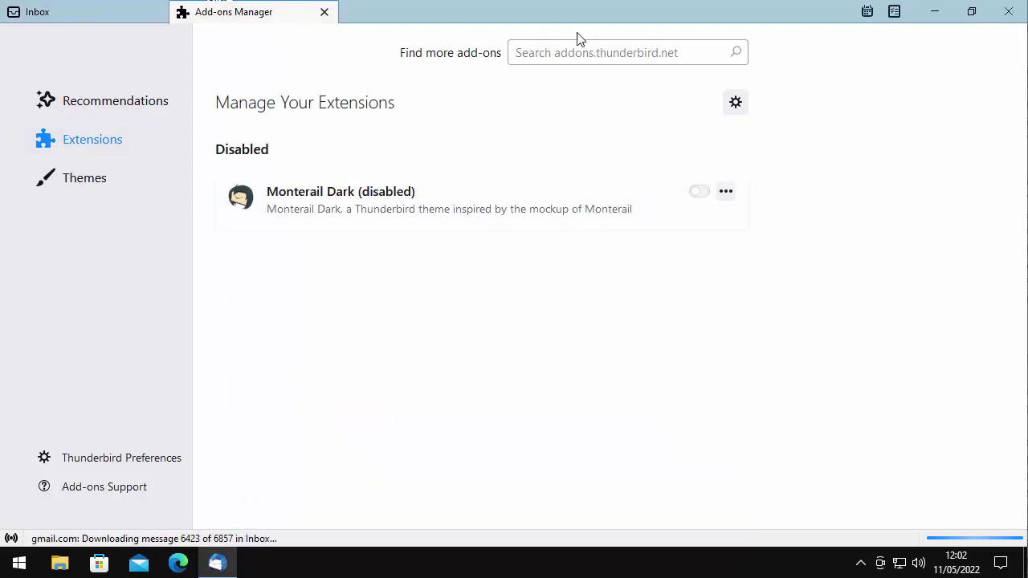
pyautogui.click(725, 192)
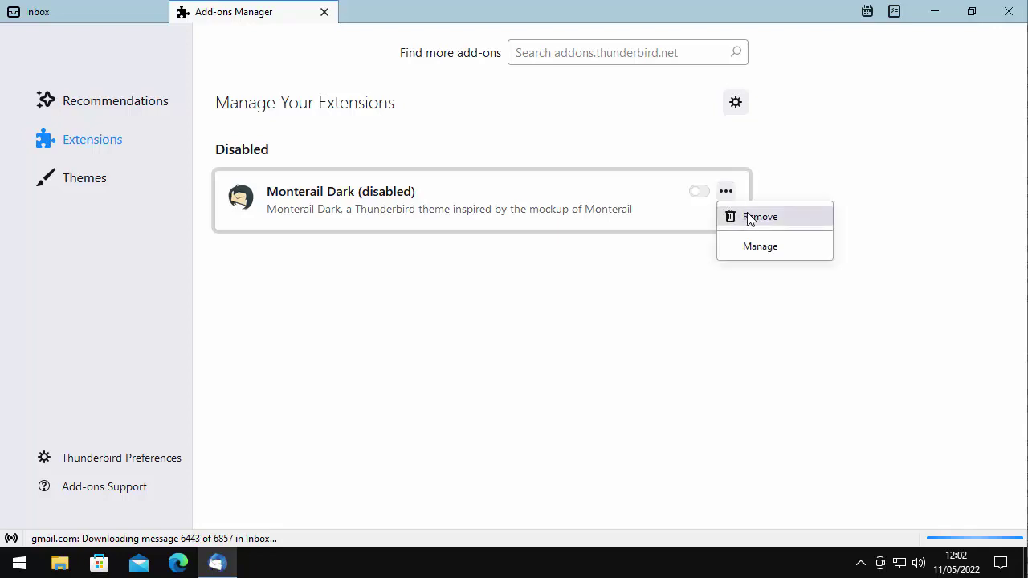
pyautogui.click(750, 216)
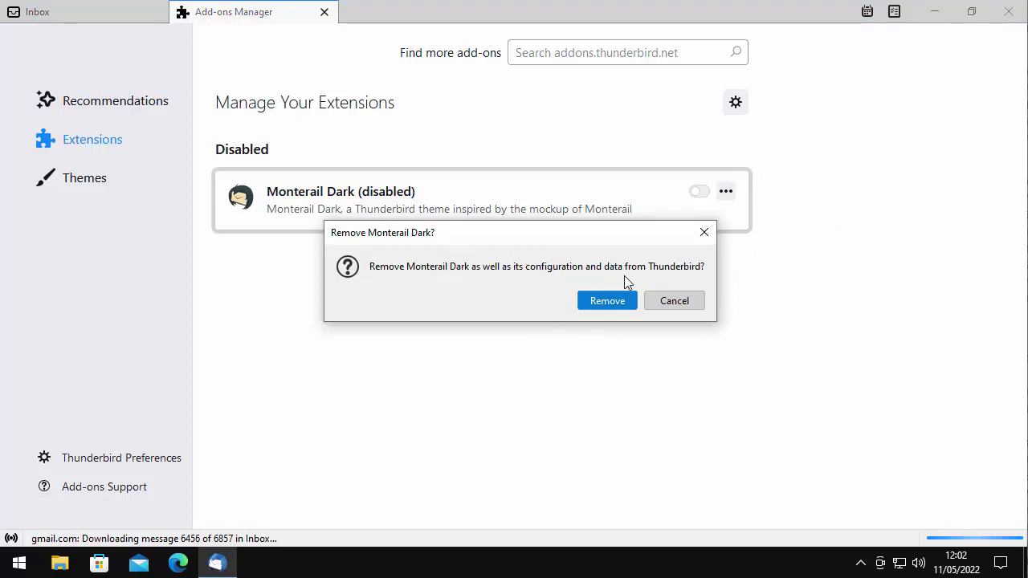
pyautogui.click(607, 305)
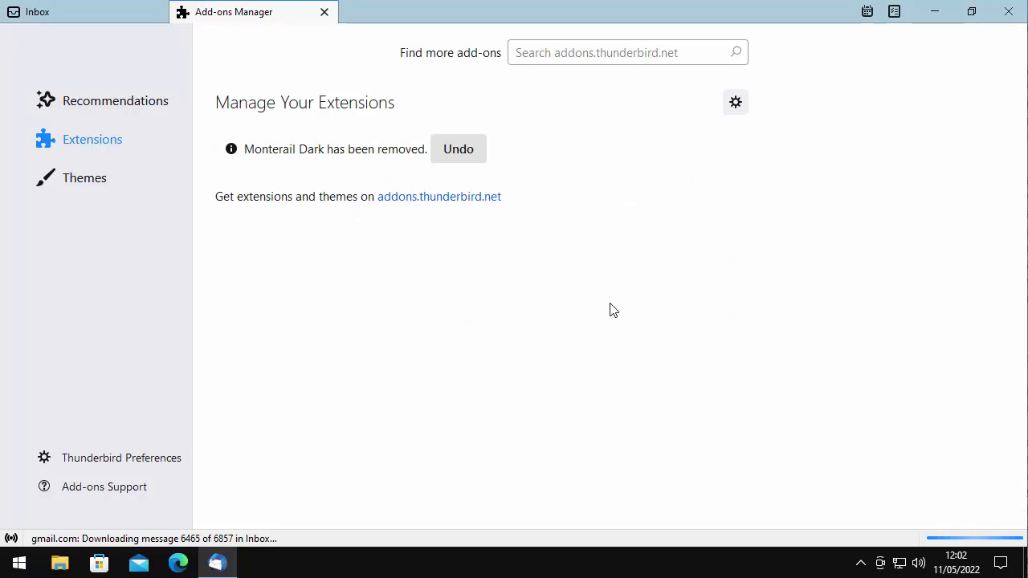
pyautogui.click(586, 50)
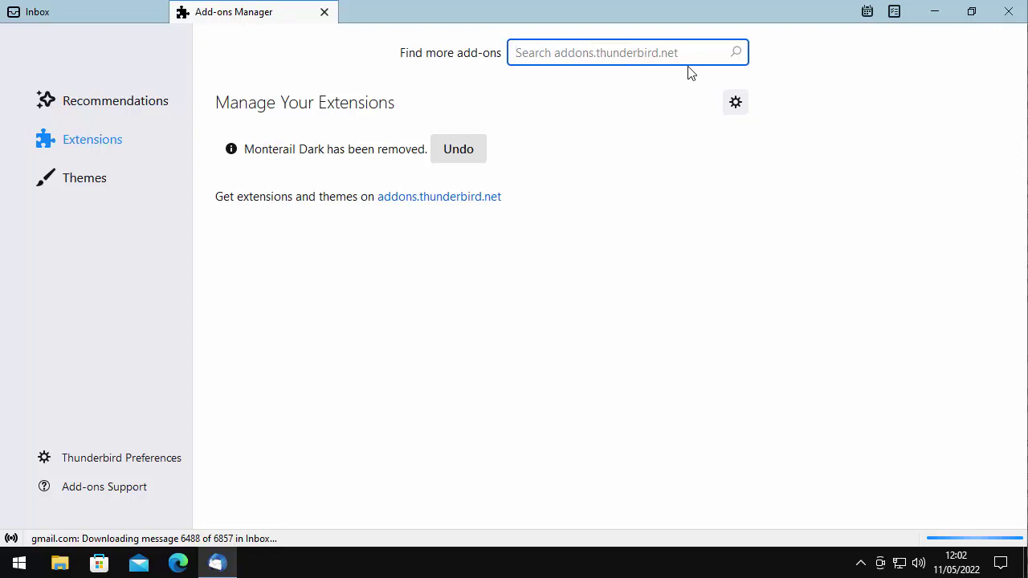
# Step: Search add-ons for 'Monterail', install Monterail Full Dark, and close the search tab
pyautogui.write('Monter')
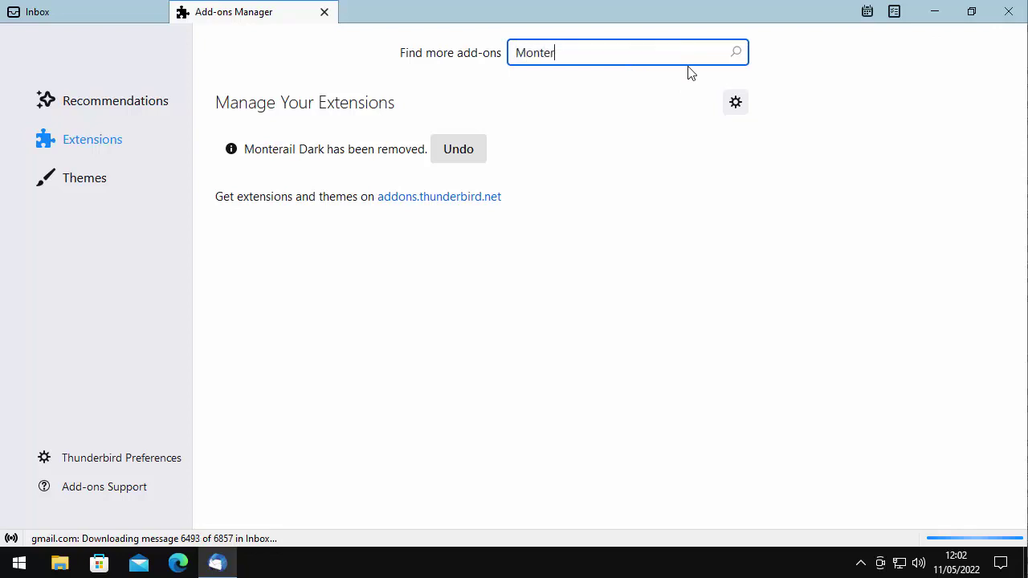
pyautogui.write('ail')
pyautogui.click(737, 53)
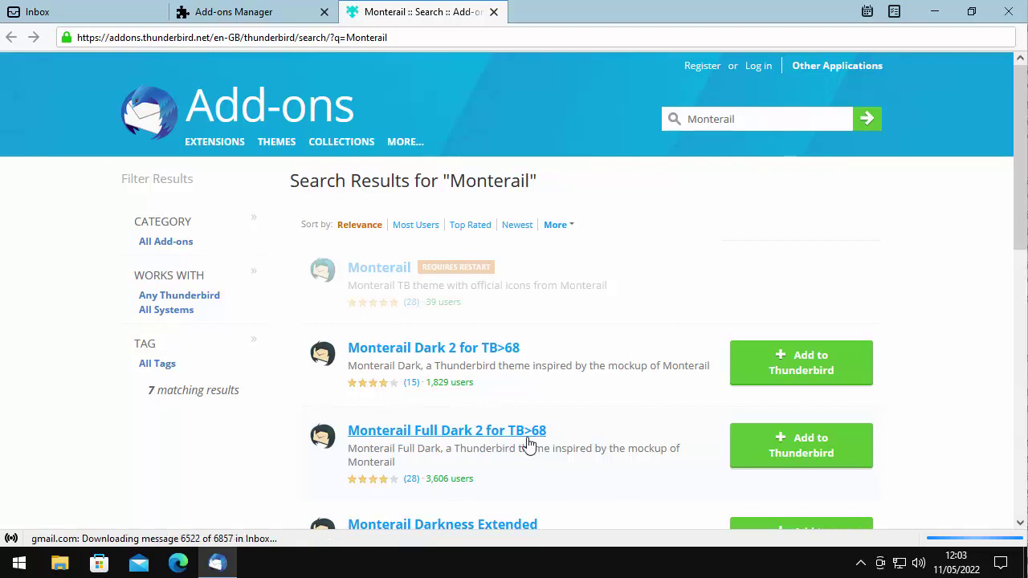
pyautogui.click(820, 454)
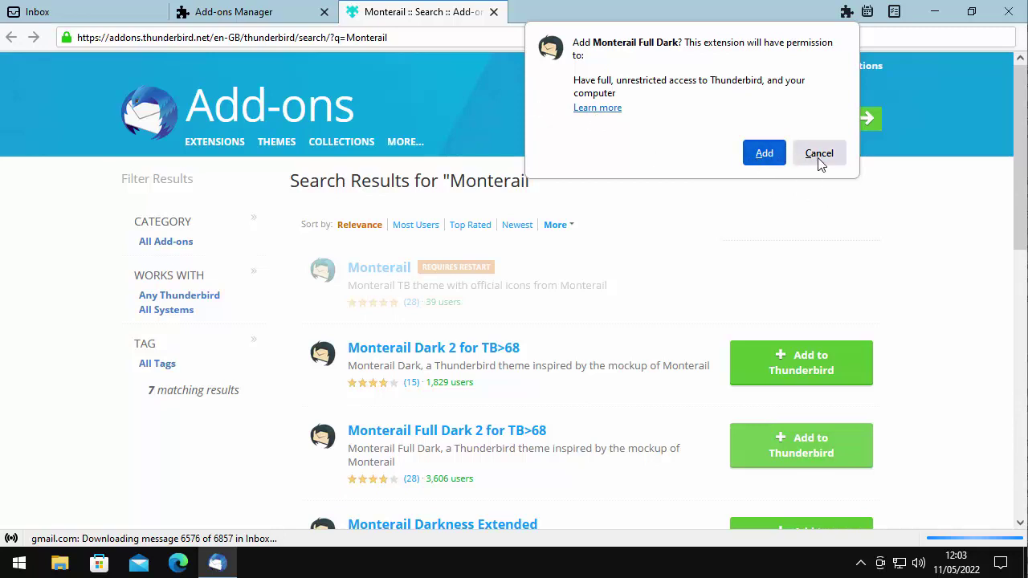
pyautogui.click(763, 155)
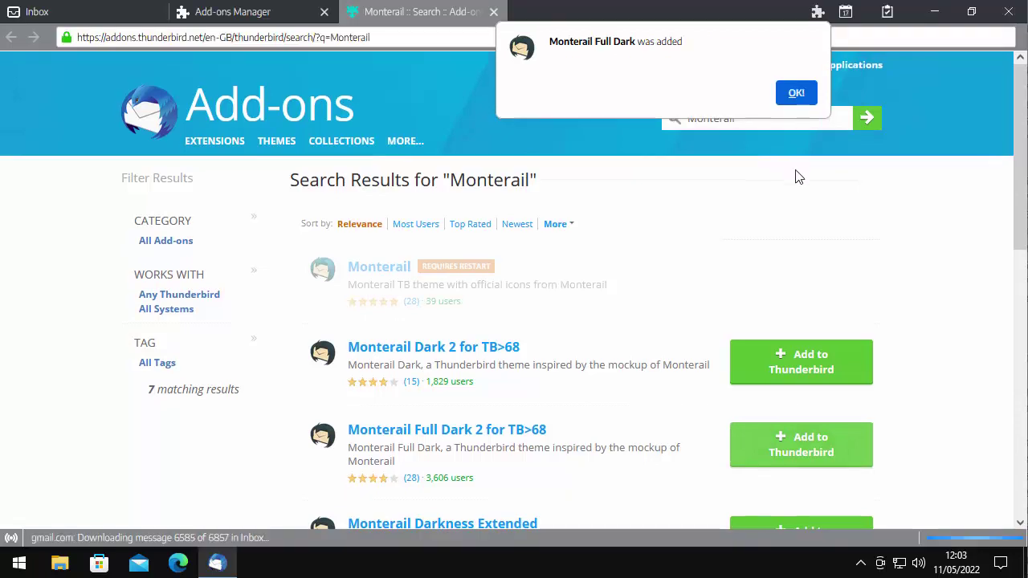
pyautogui.click(805, 93)
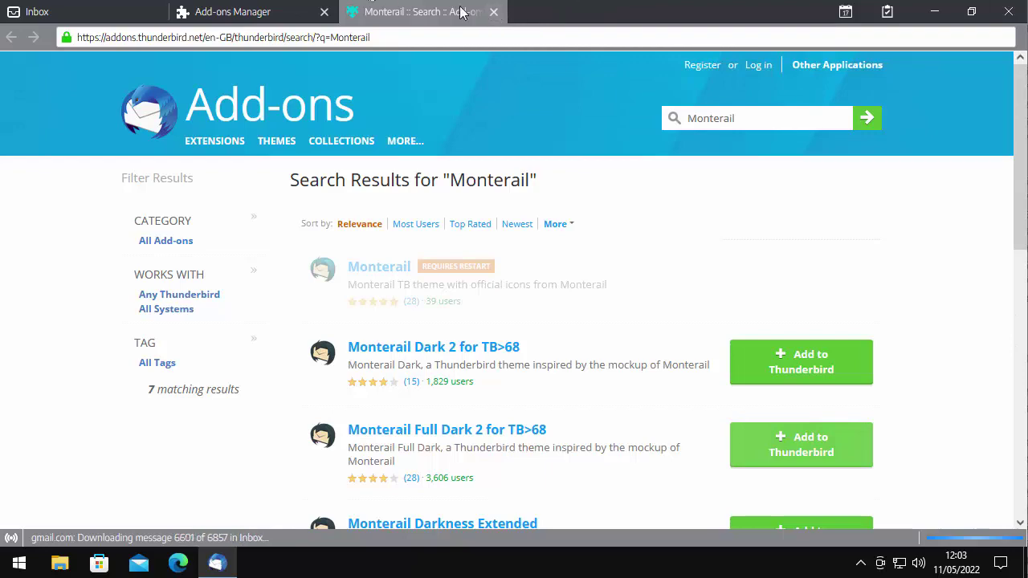
pyautogui.click(492, 12)
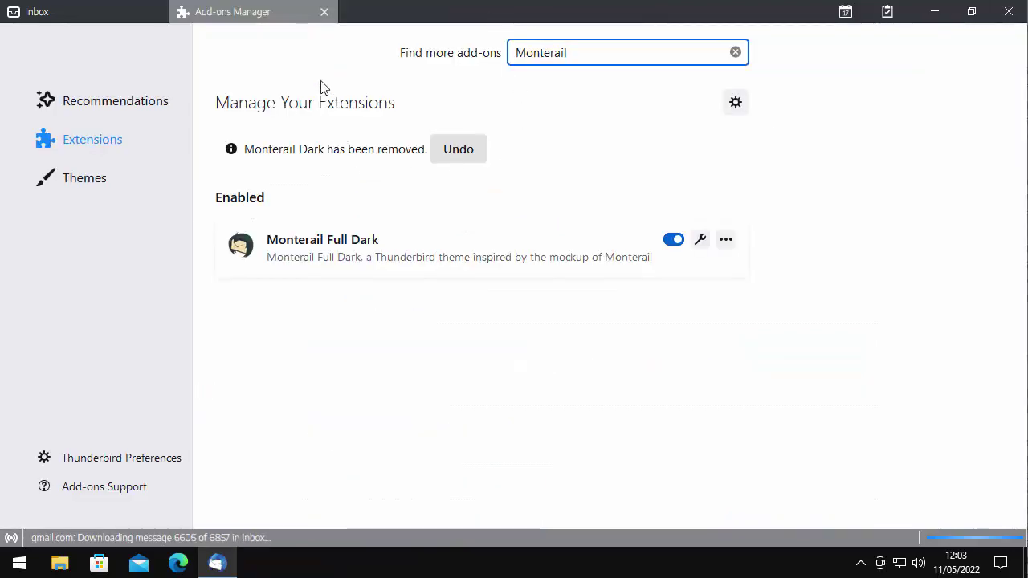
# Step: Close the Add-ons Manager and open 'It is easy to switch to Google Mail!' in a tab
pyautogui.click(322, 12)
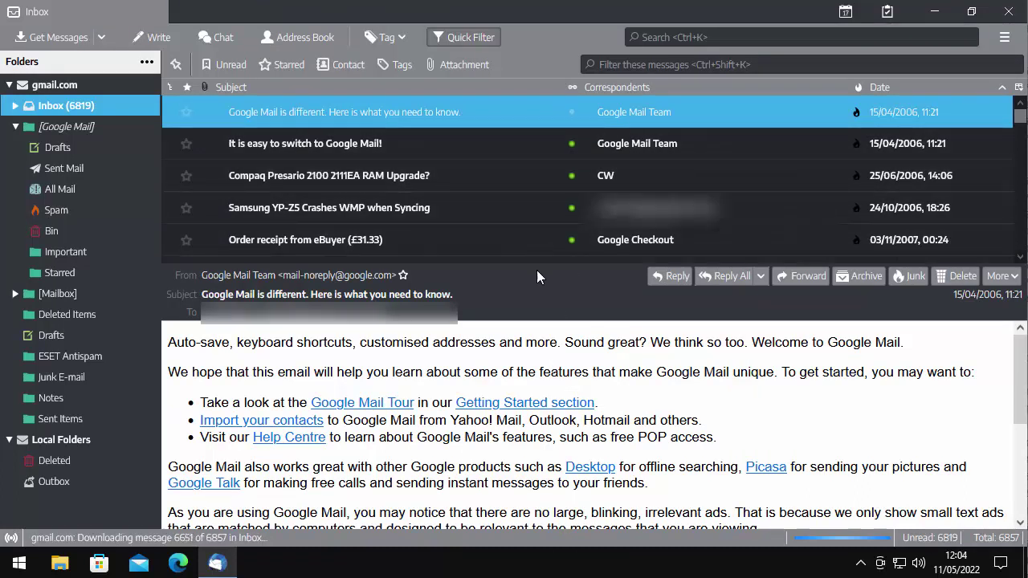
pyautogui.doubleClick(472, 113)
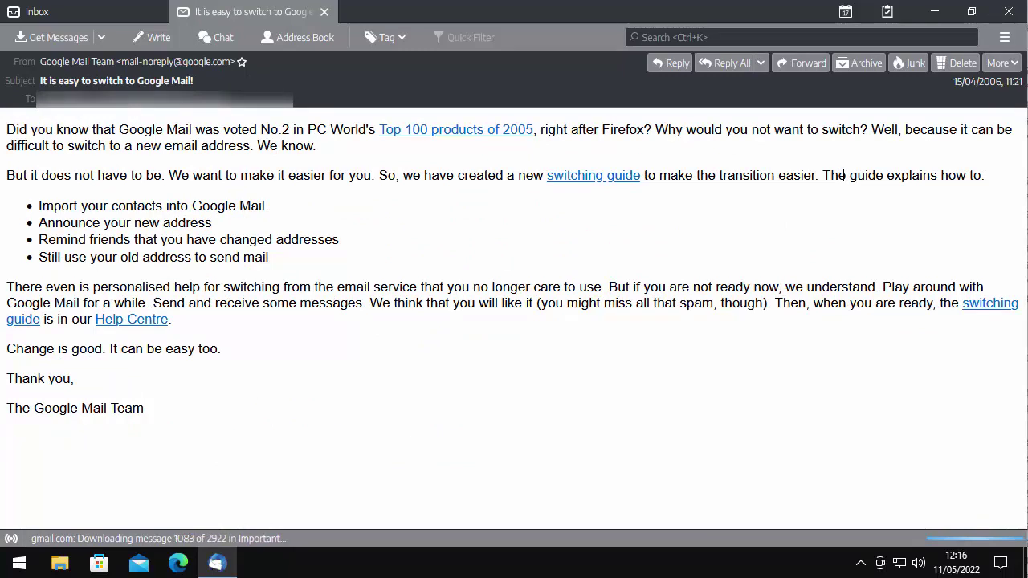
pyautogui.click(1005, 38)
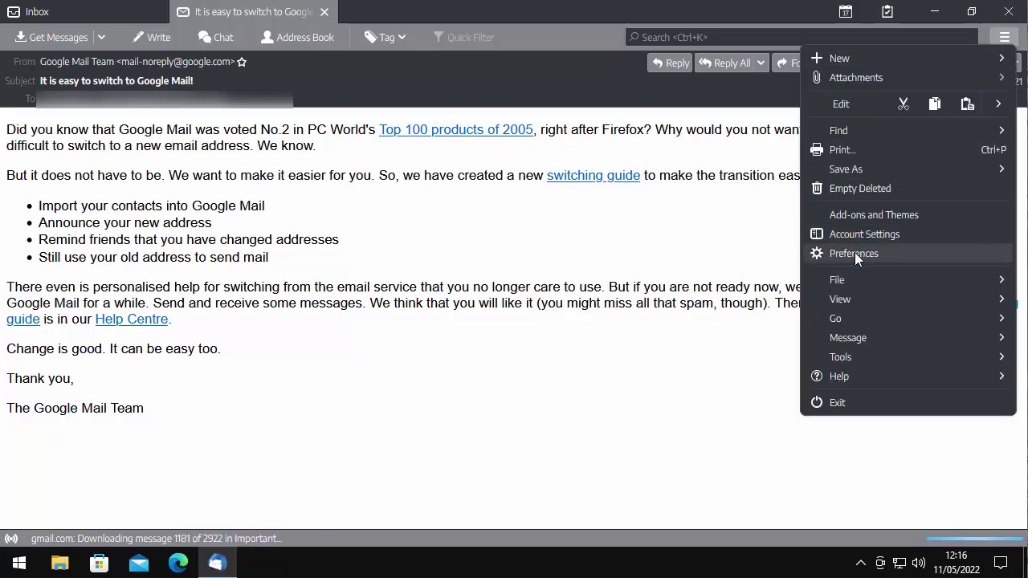
# Step: Open Preferences and bring up the Fonts & Colours Colours dialog
pyautogui.click(880, 252)
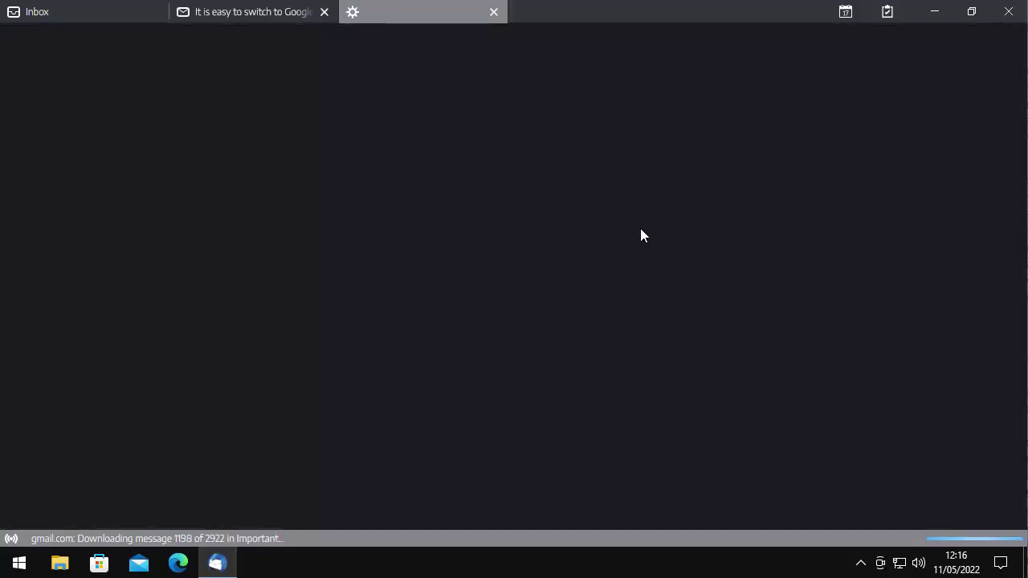
pyautogui.scroll(-7, 524, 316)
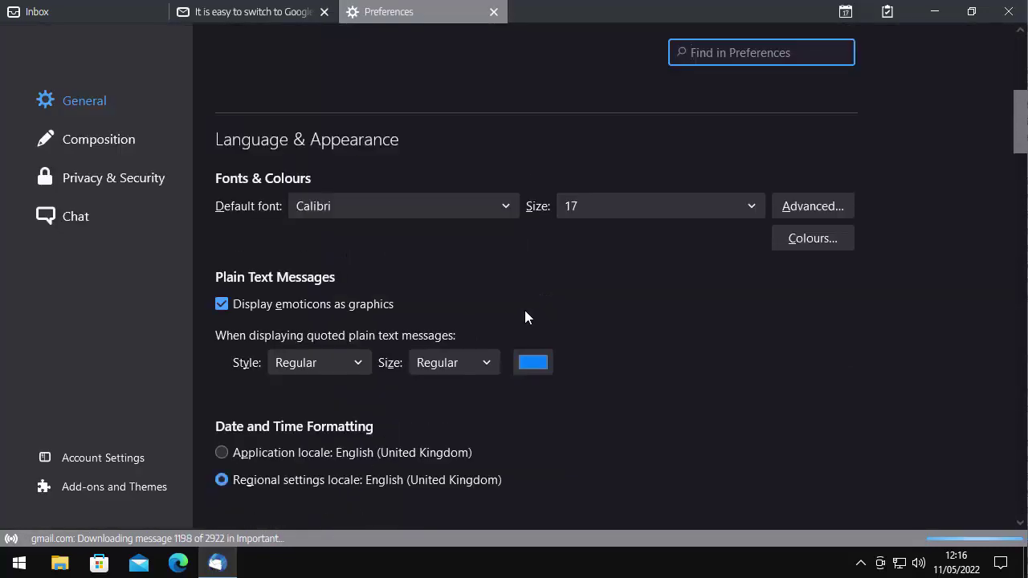
pyautogui.scroll(2, 524, 316)
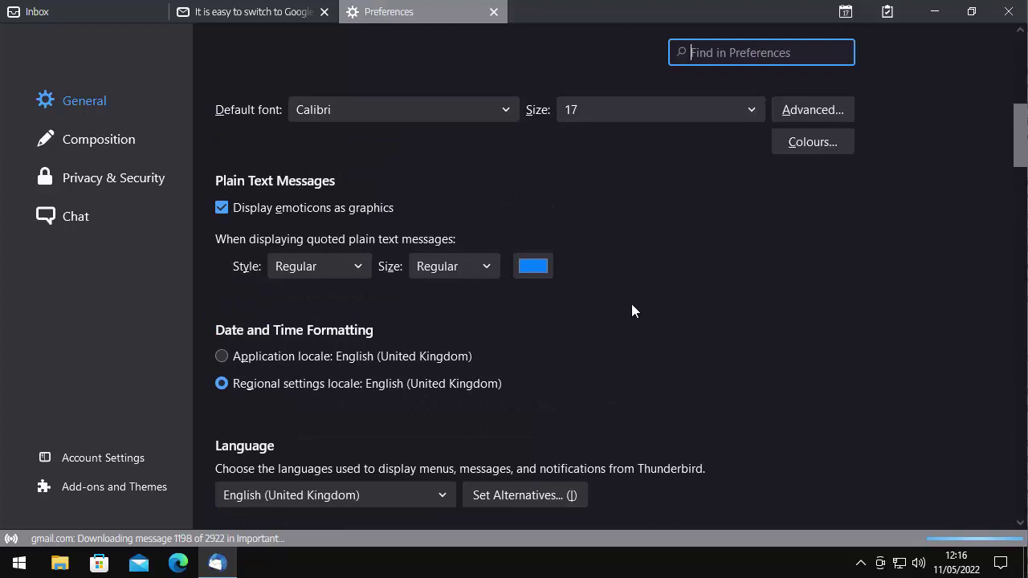
pyautogui.scroll(2, 627, 304)
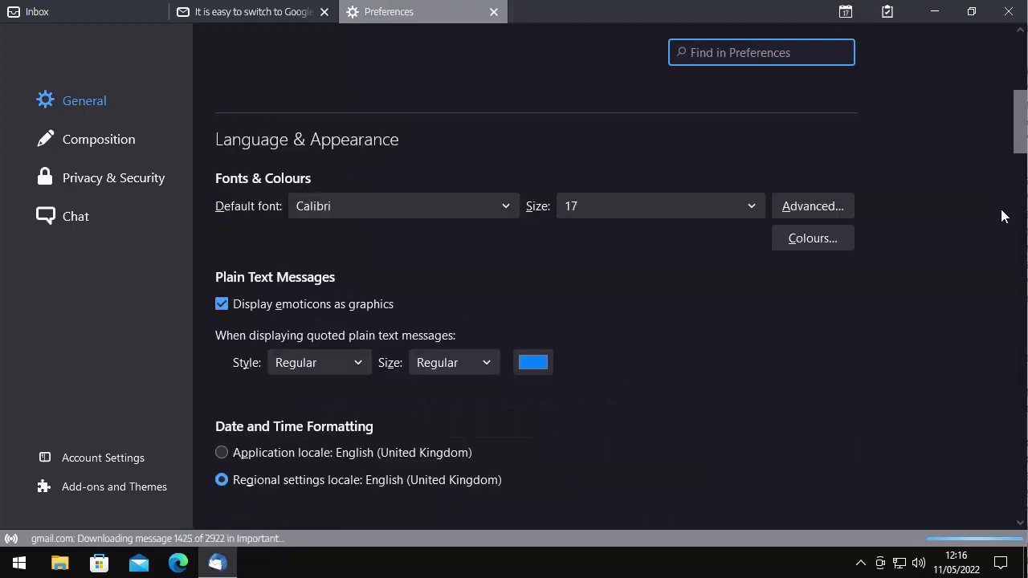
pyautogui.click(798, 240)
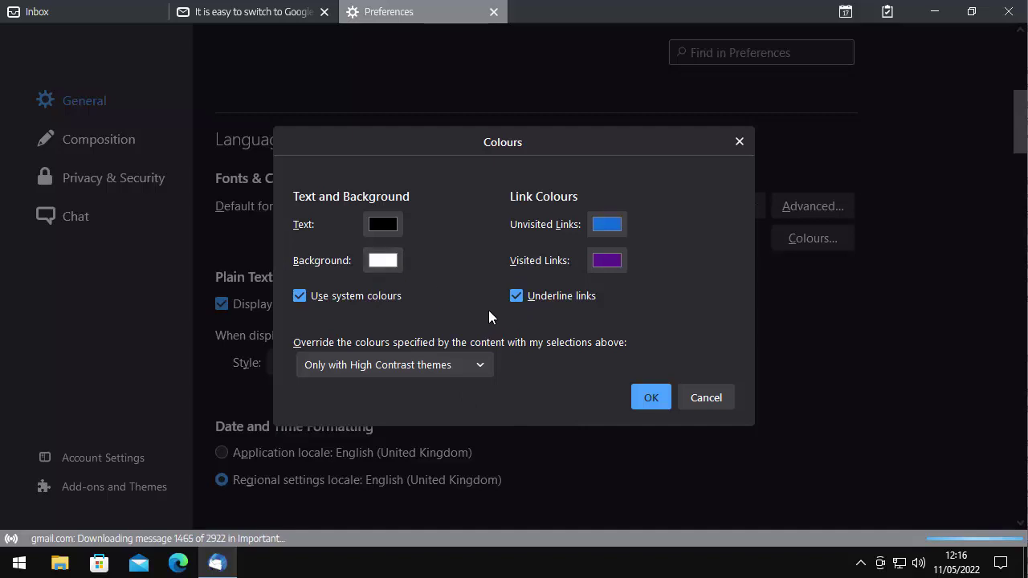
# Step: Set message text to light grey on black, turn off system colours, and close Preferences
pyautogui.click(382, 262)
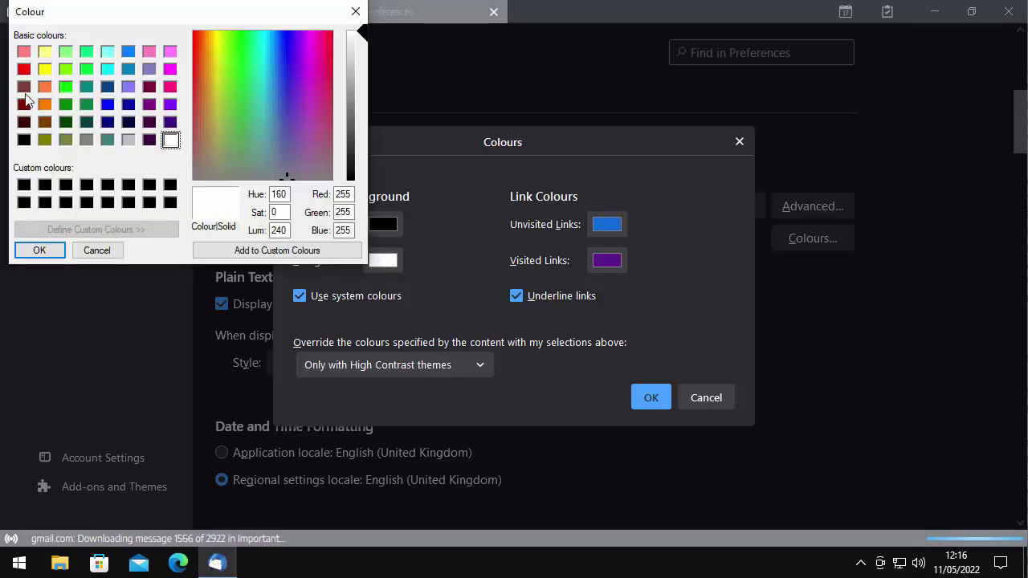
pyautogui.click(24, 141)
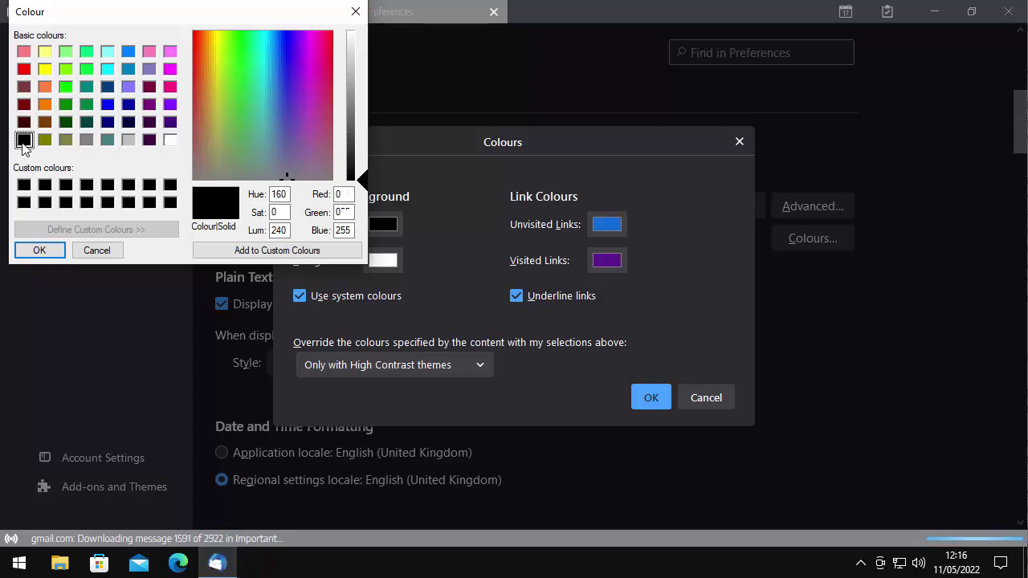
pyautogui.click(39, 248)
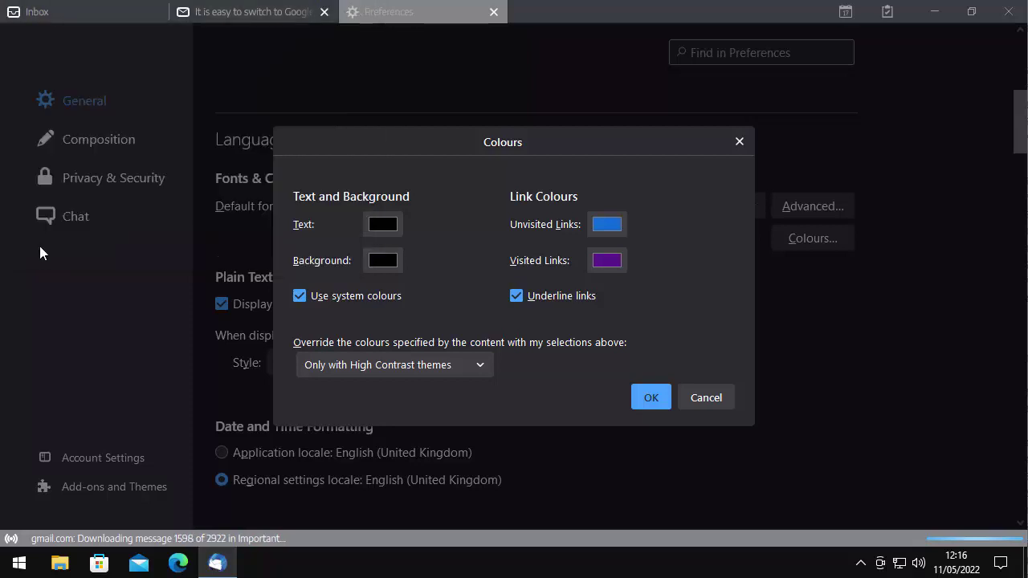
pyautogui.click(380, 230)
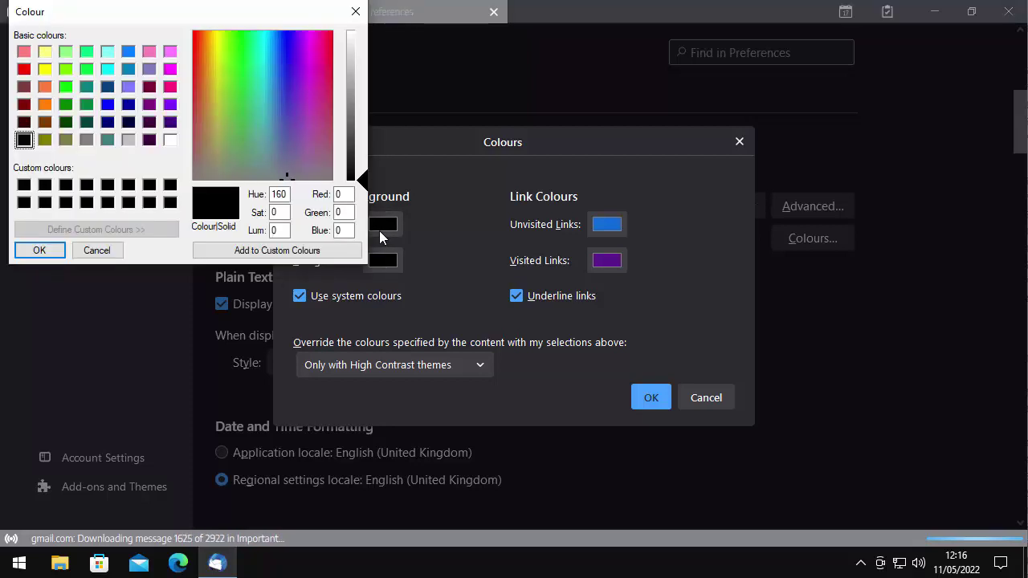
pyautogui.click(169, 139)
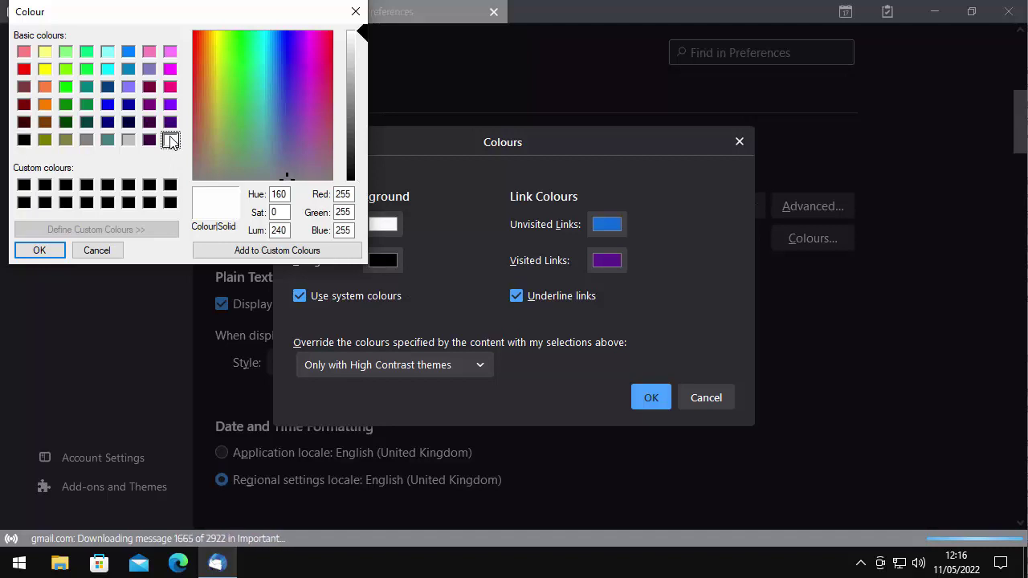
pyautogui.click(128, 140)
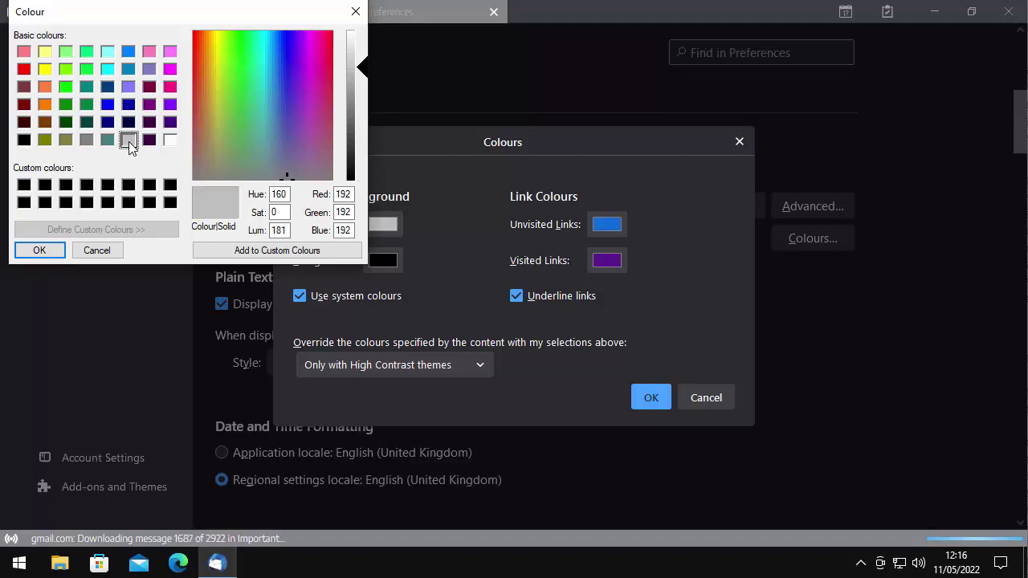
pyautogui.click(39, 250)
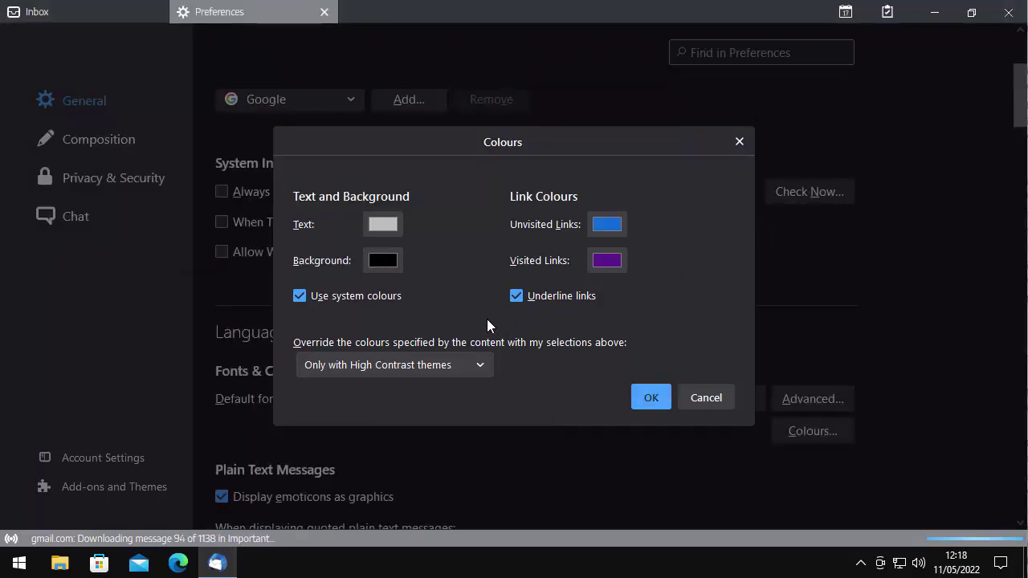
pyautogui.click(301, 296)
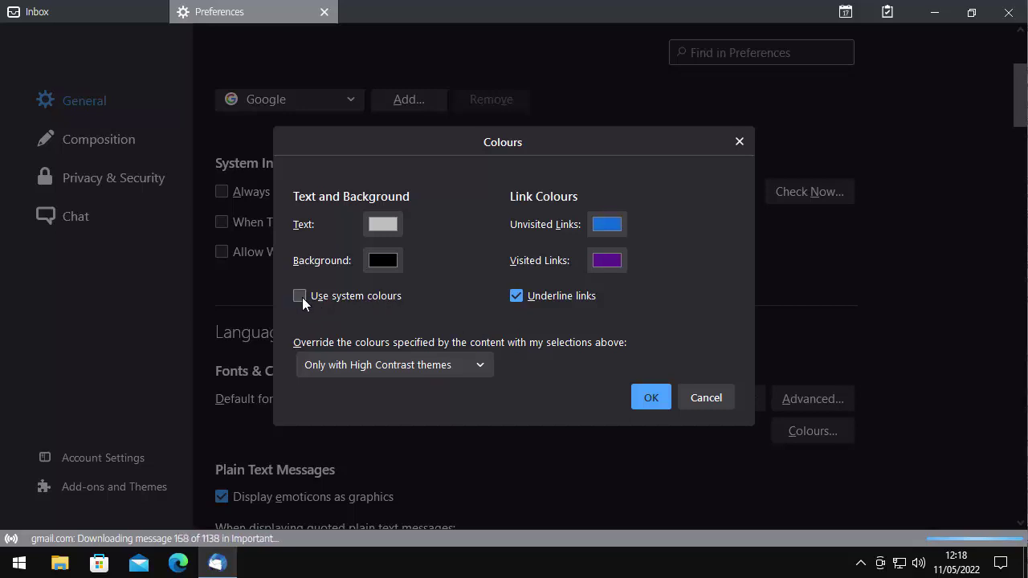
pyautogui.click(649, 398)
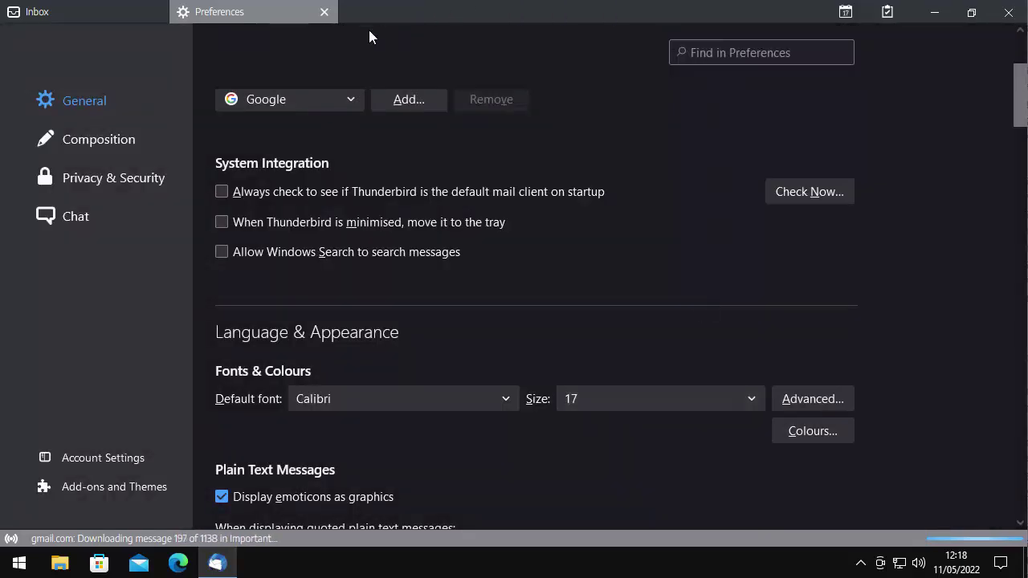
pyautogui.click(325, 13)
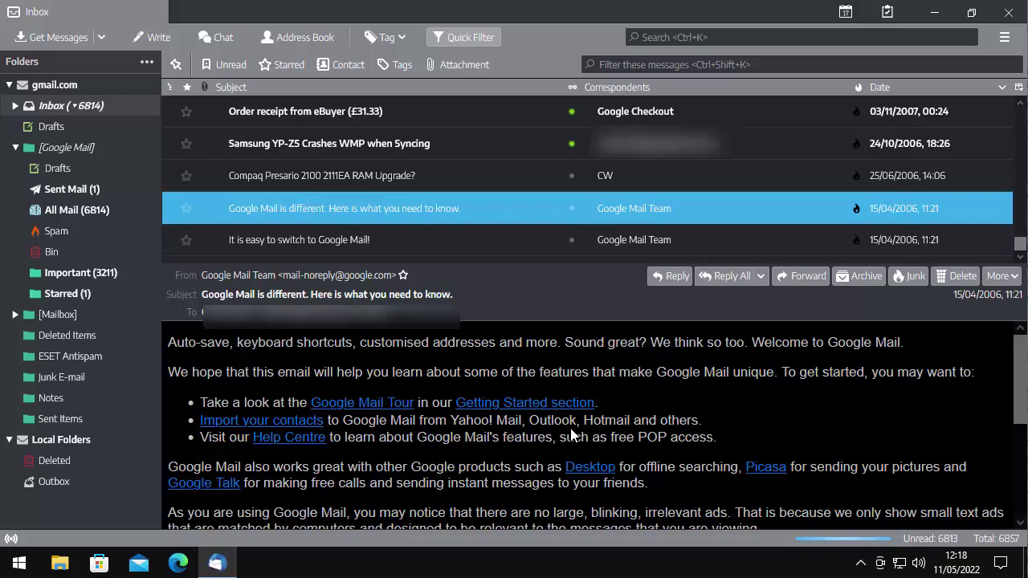
# Step: View the Google Mail welcome message full-size in a tab, then close it with Ctrl+W
pyautogui.doubleClick(508, 208)
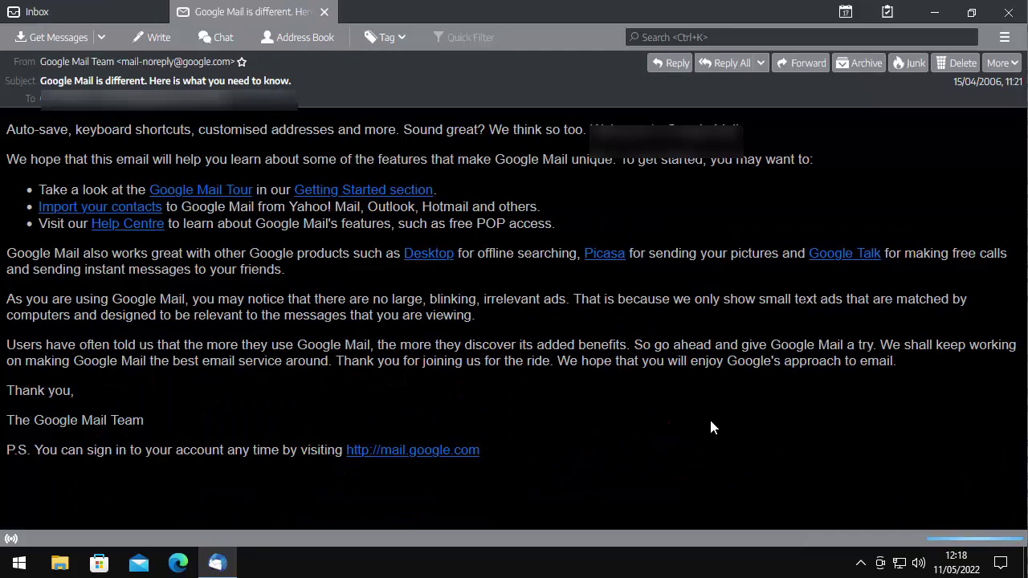
pyautogui.hotkey('ctrl', 'w')
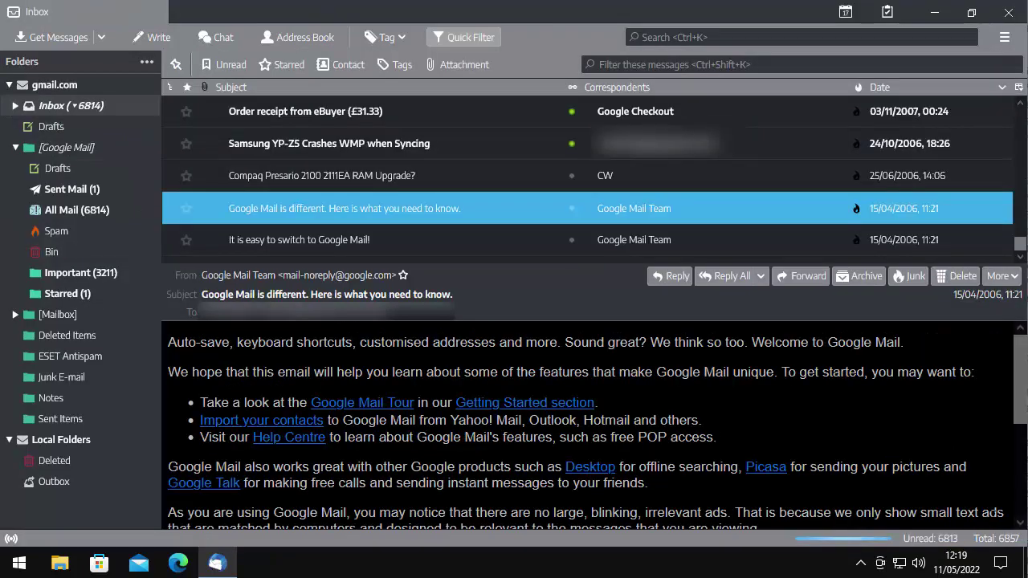
pyautogui.scroll(2, 995, 184)
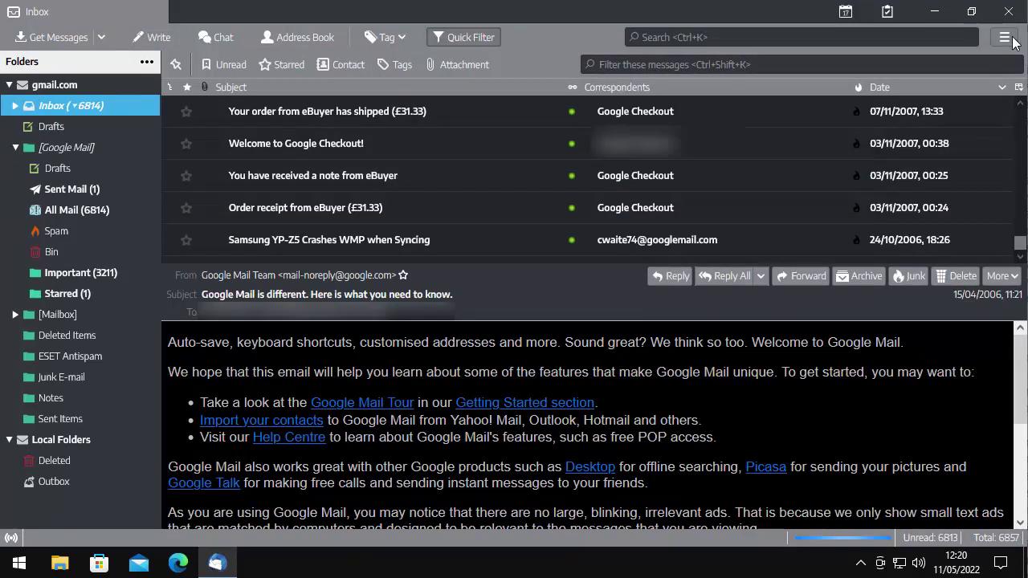
# Step: Remove the Monterail Full Dark theme from Add-ons and Themes and return to the Inbox
pyautogui.click(1005, 43)
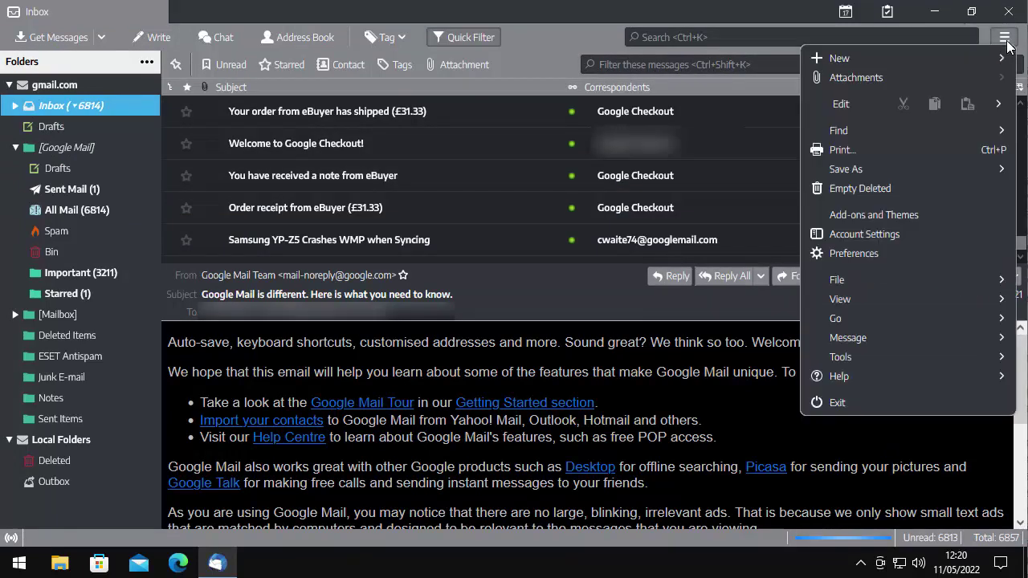
pyautogui.click(874, 215)
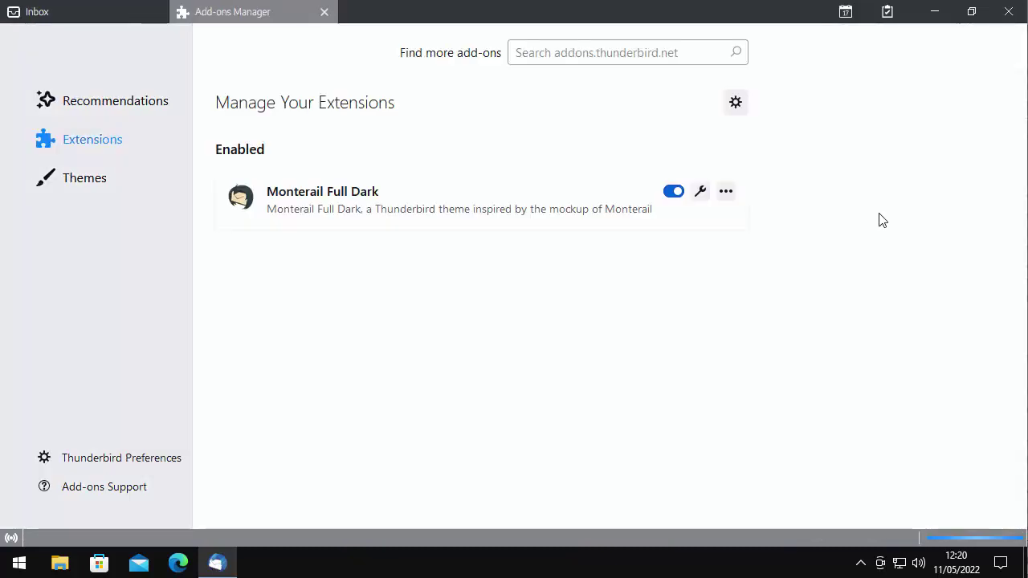
pyautogui.click(724, 192)
pyautogui.click(734, 217)
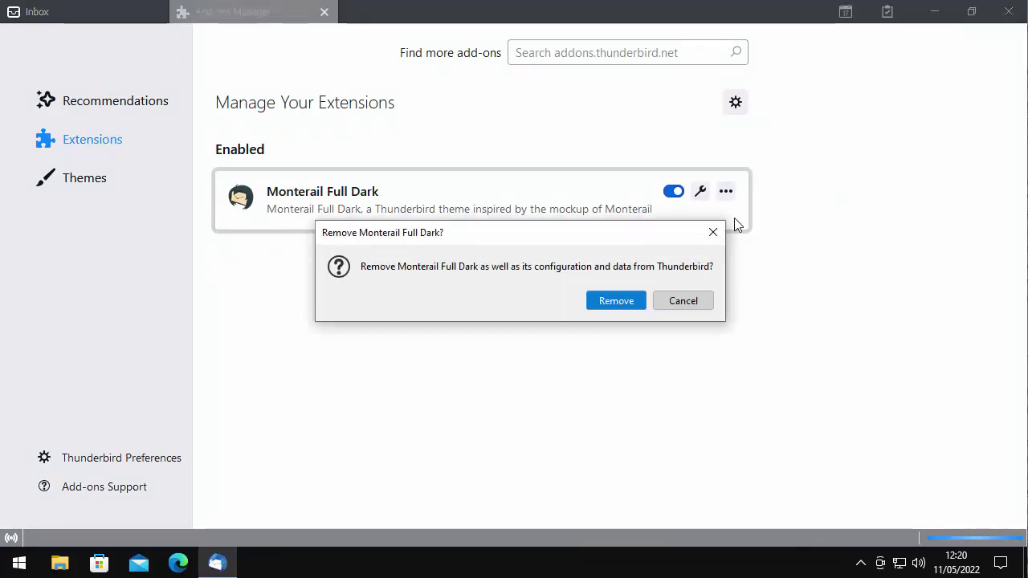
pyautogui.click(634, 301)
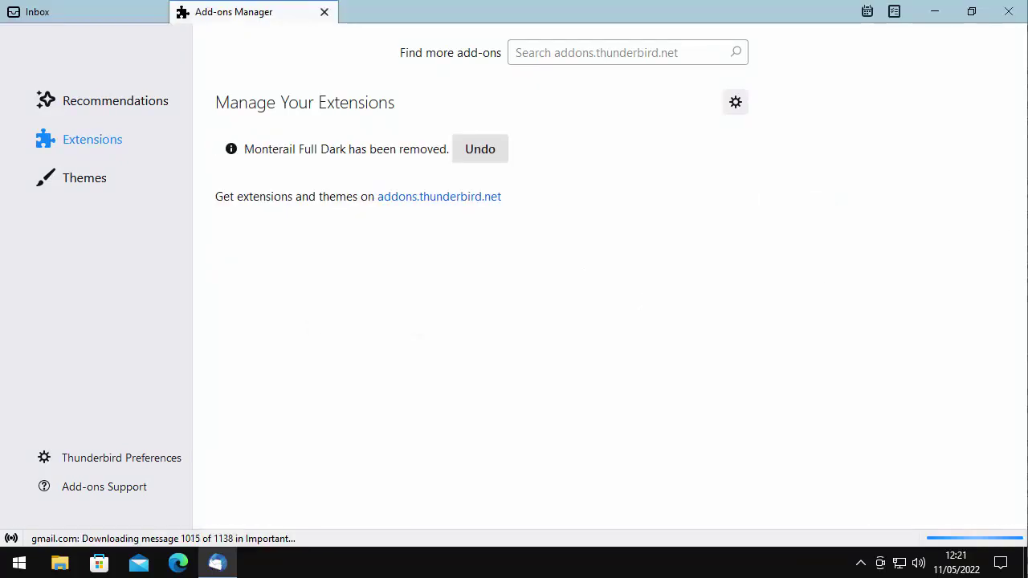
pyautogui.click(325, 12)
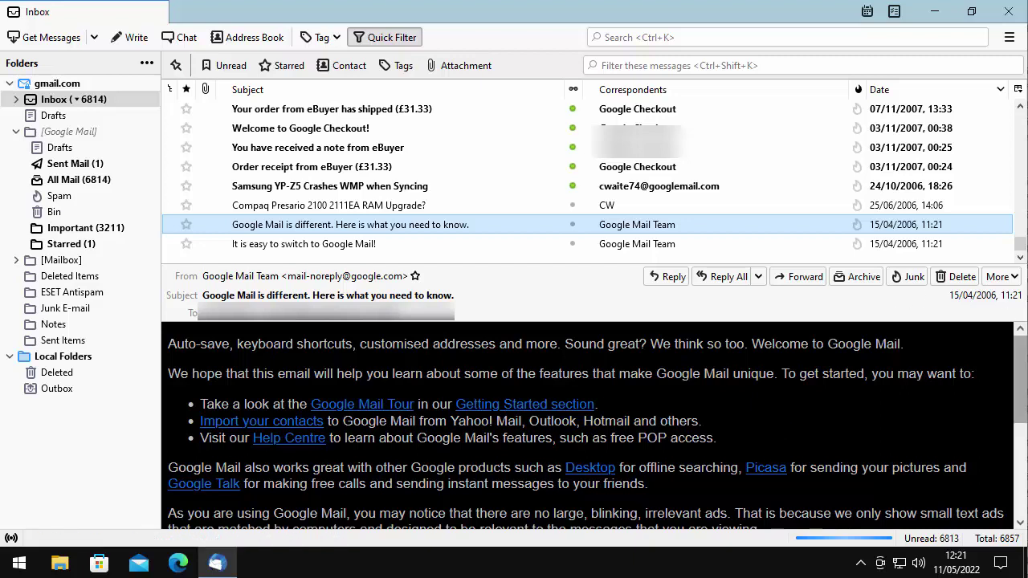
# Step: In the Preferences Colours dialog, turn on Use system colours
pyautogui.click(1009, 38)
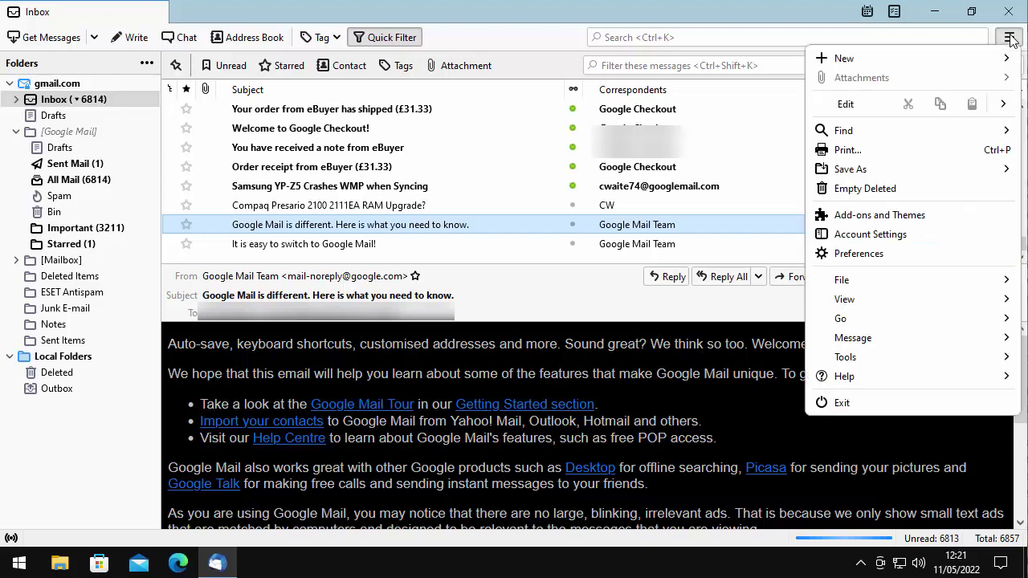
pyautogui.click(900, 252)
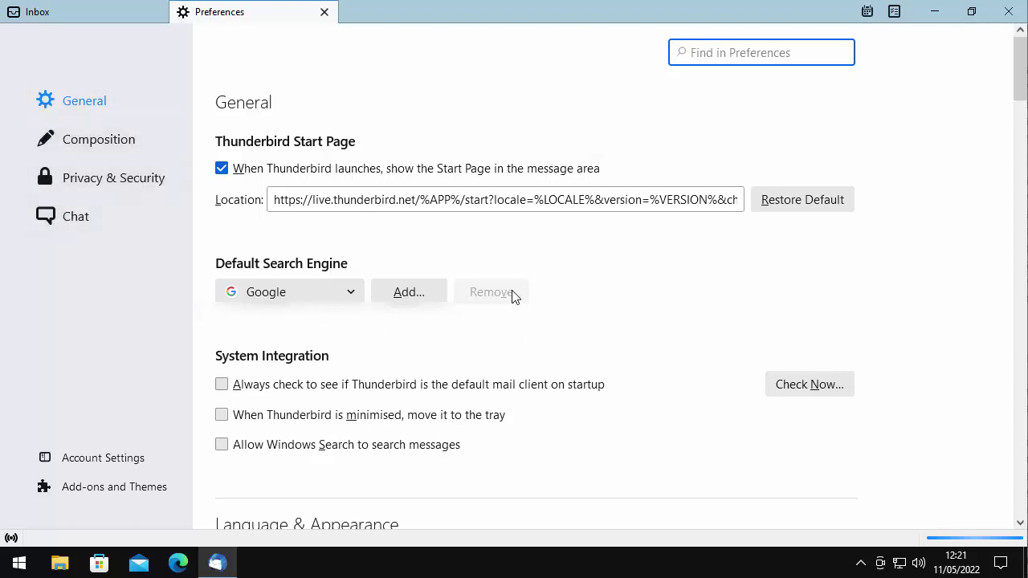
pyautogui.scroll(-5, 522, 297)
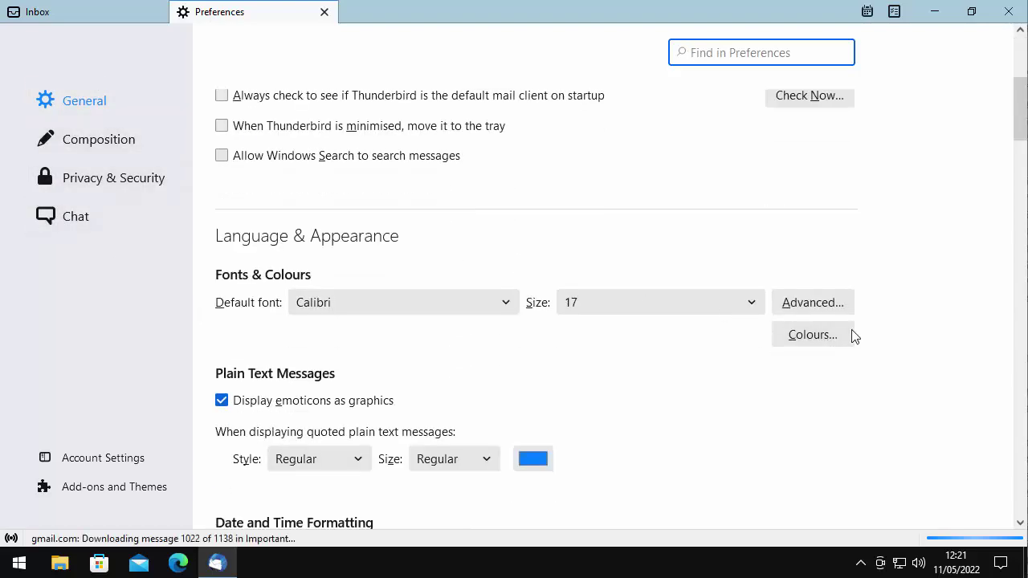
pyautogui.click(845, 329)
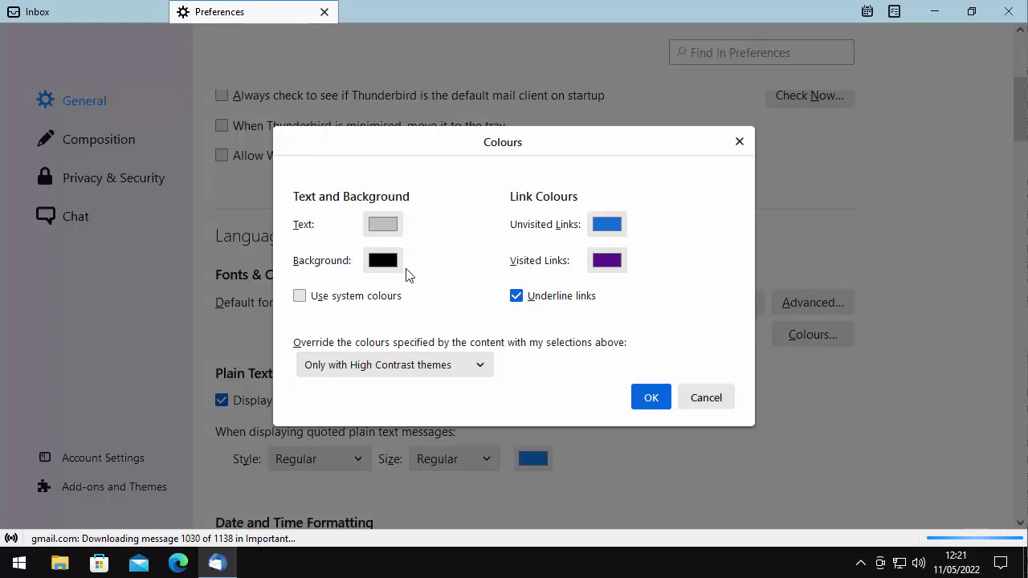
pyautogui.click(301, 295)
# Step: Set message text to black and background to white, apply, and close Preferences
pyautogui.click(384, 226)
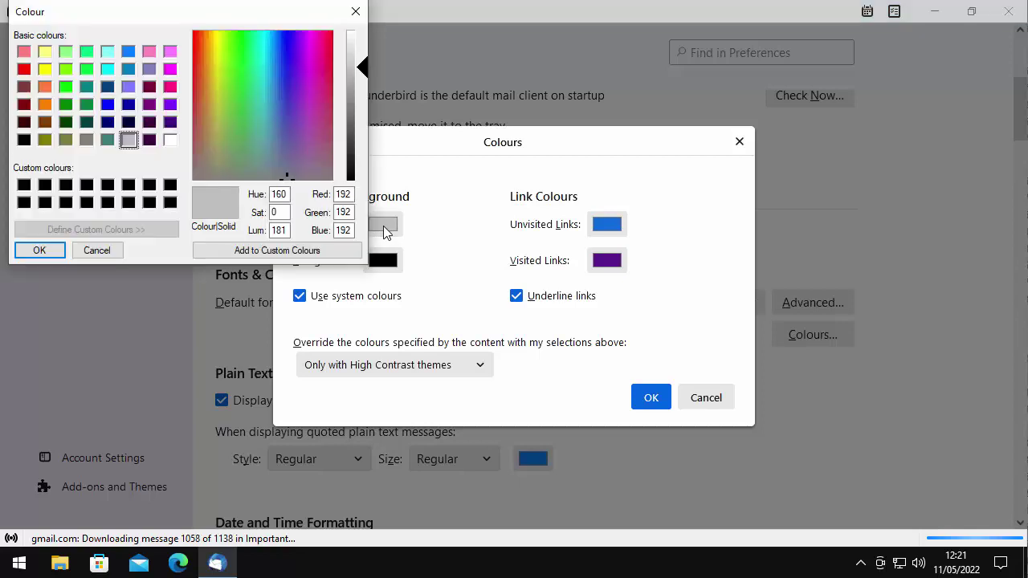
pyautogui.click(24, 139)
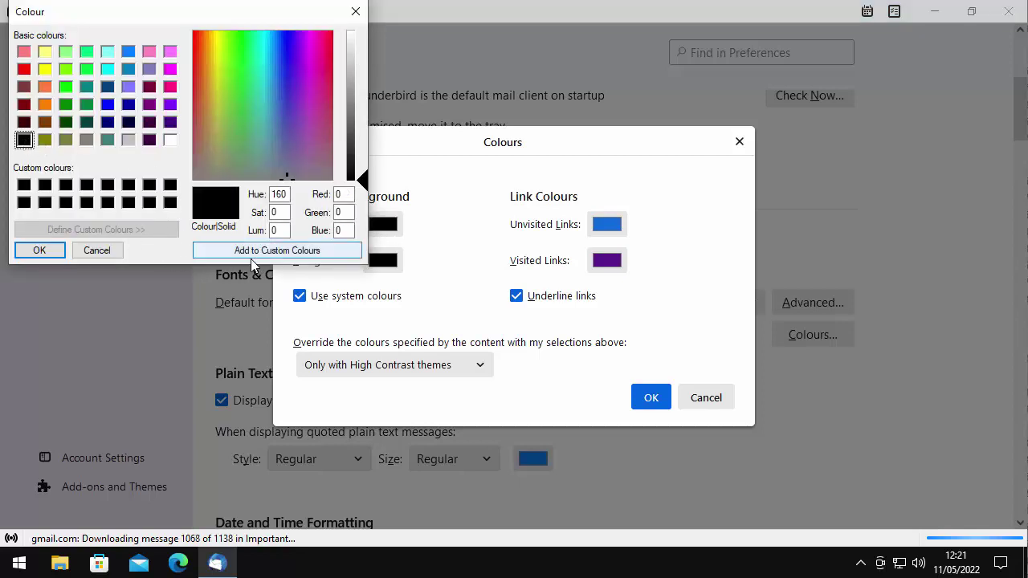
pyautogui.click(53, 254)
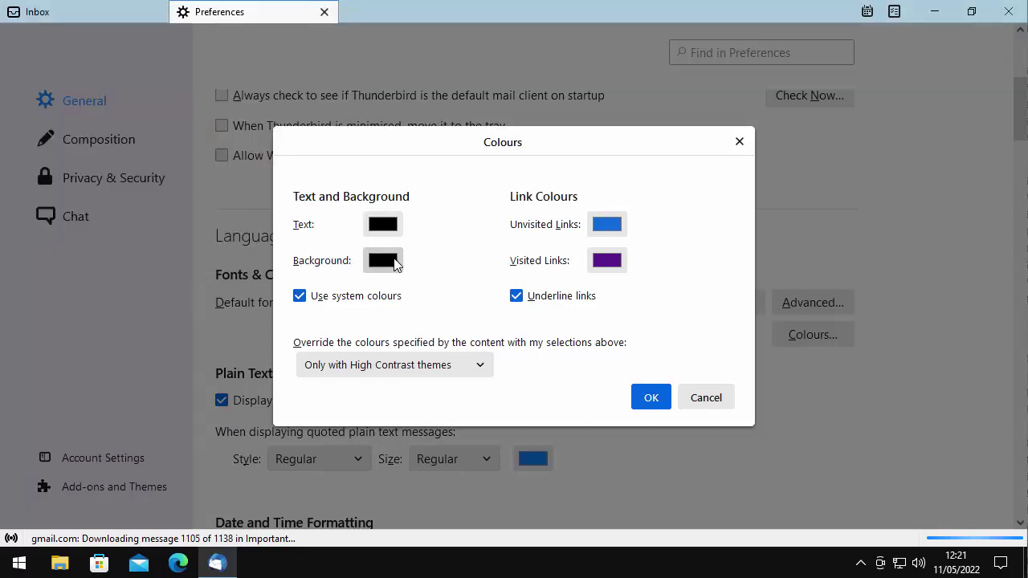
pyautogui.click(392, 265)
pyautogui.click(170, 140)
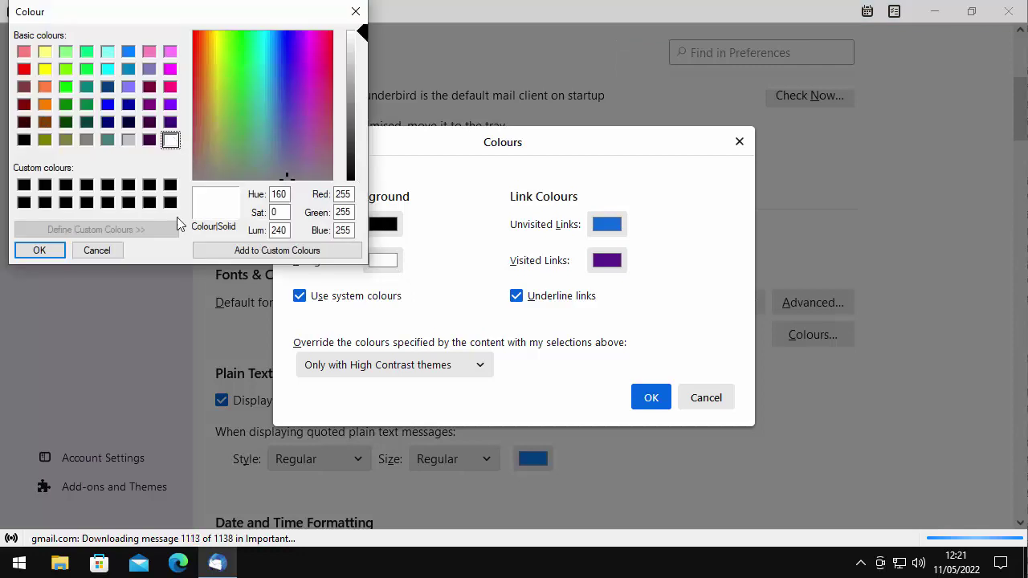
pyautogui.click(42, 249)
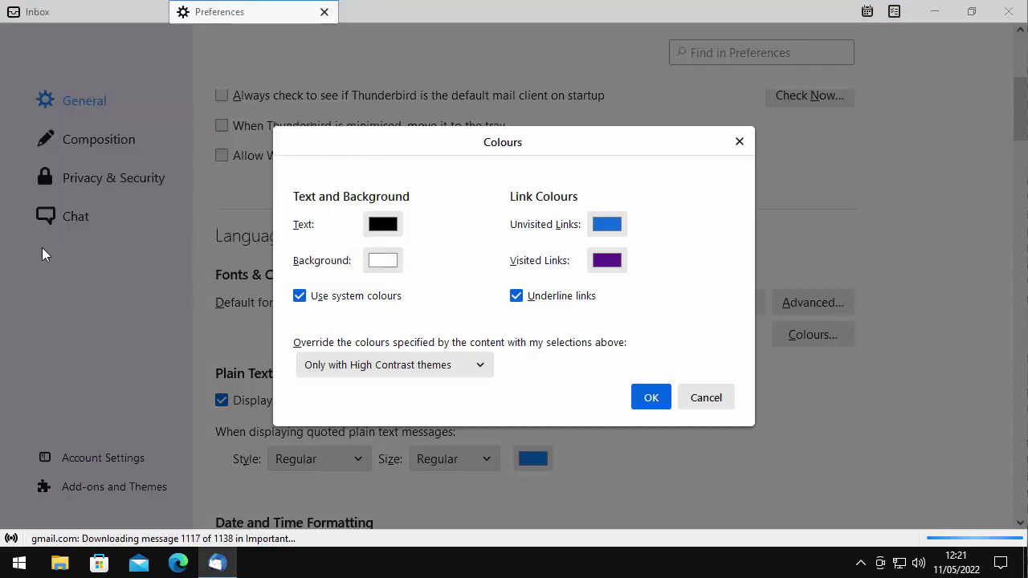
pyautogui.click(661, 406)
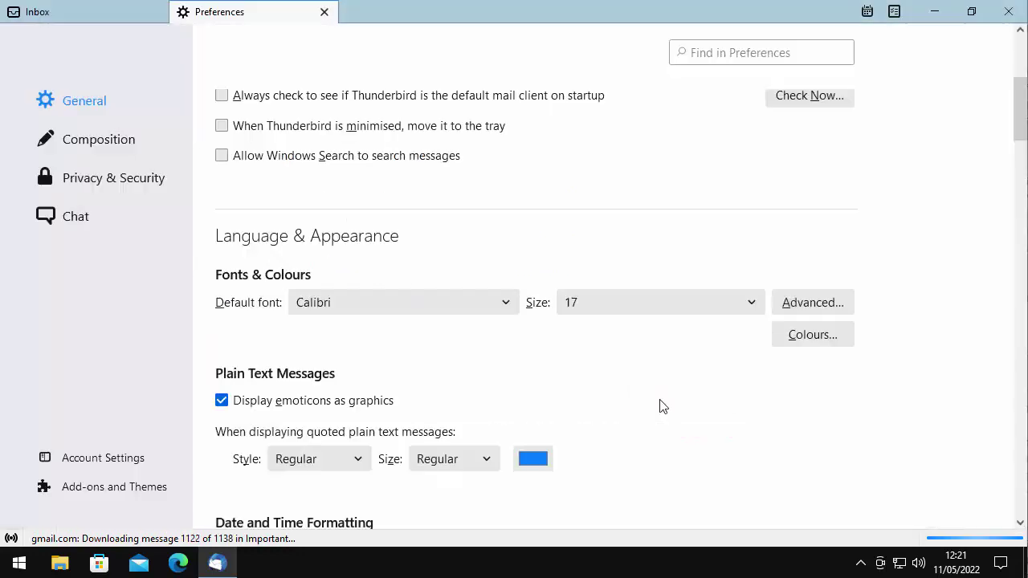
pyautogui.click(325, 12)
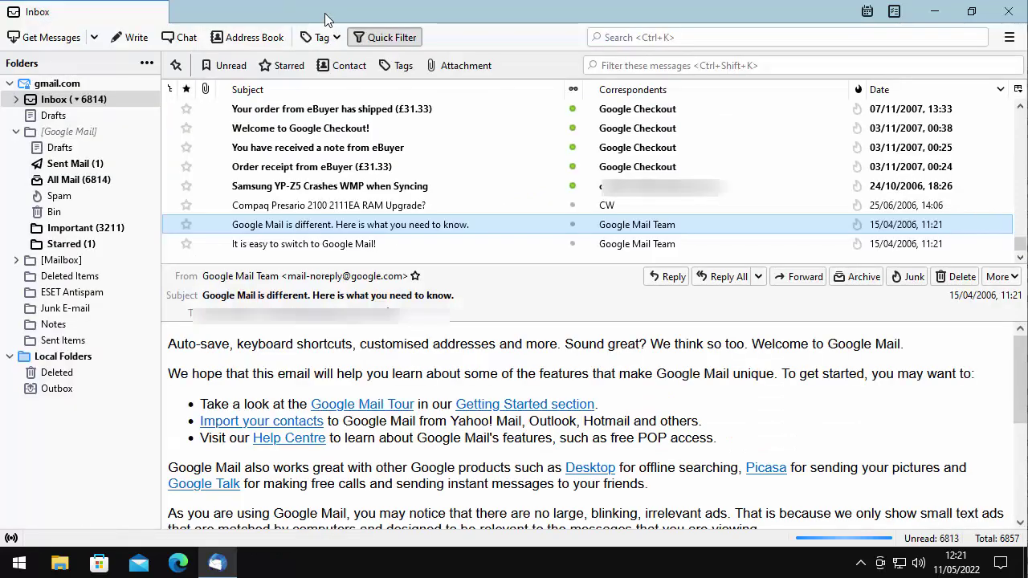